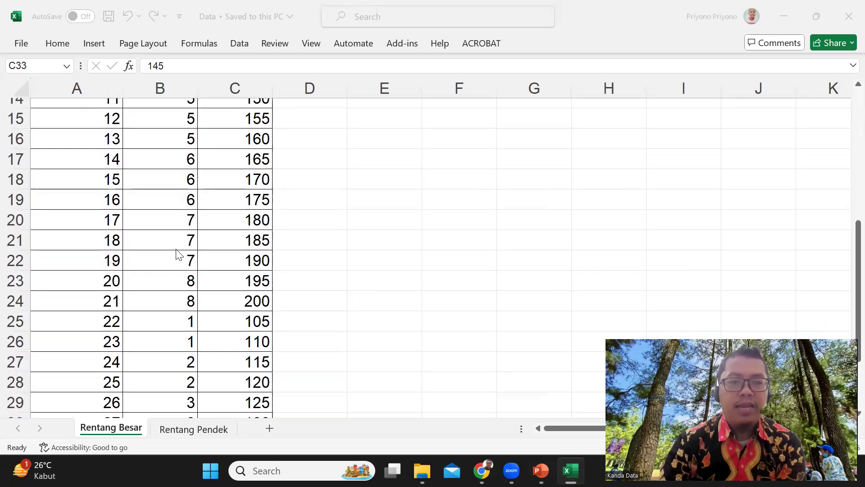
# - On the Rentang Besar sheet, enter the Y value range 1-8 in cell B36 below the data table
pyautogui.scroll(5, 176, 252)
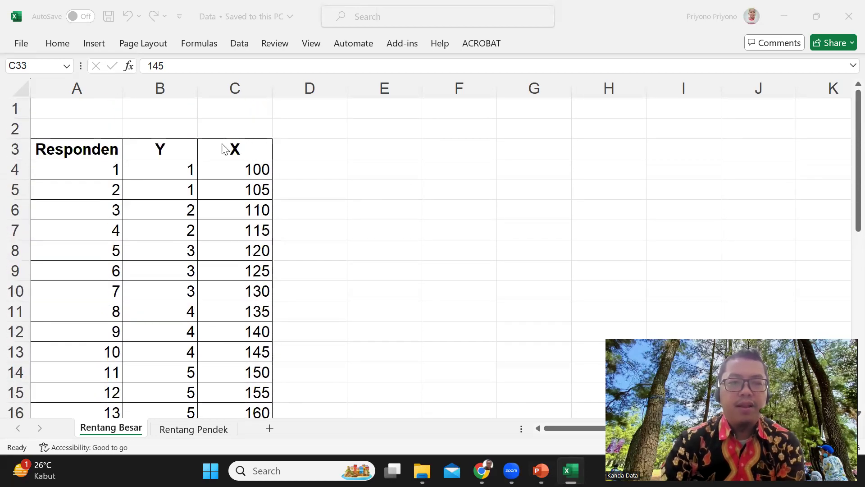
pyautogui.scroll(-8, 181, 149)
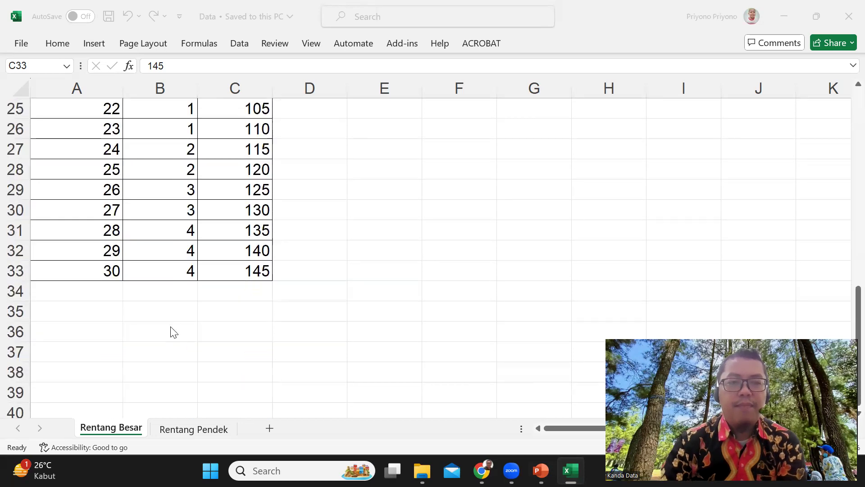
pyautogui.click(150, 335)
pyautogui.write('1-8')
pyautogui.press('Tab')
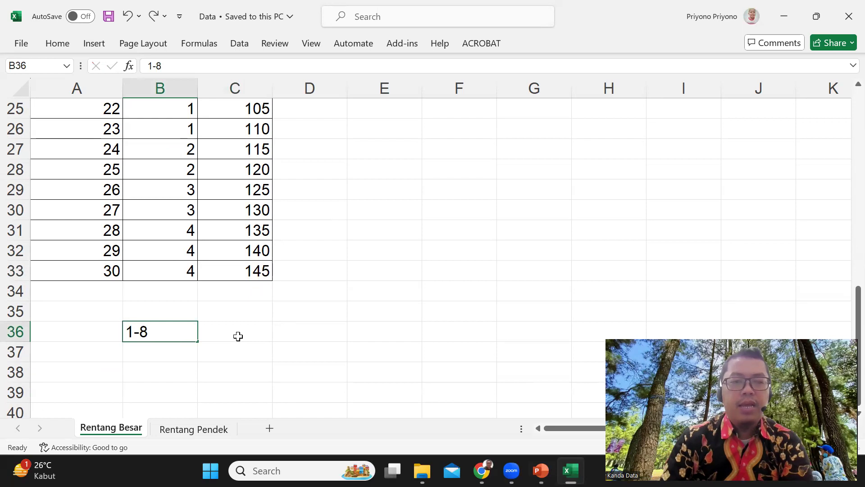
# - Replace the content of cell B36 with the Y range 1-8 entered as plain text
pyautogui.doubleClick(182, 335)
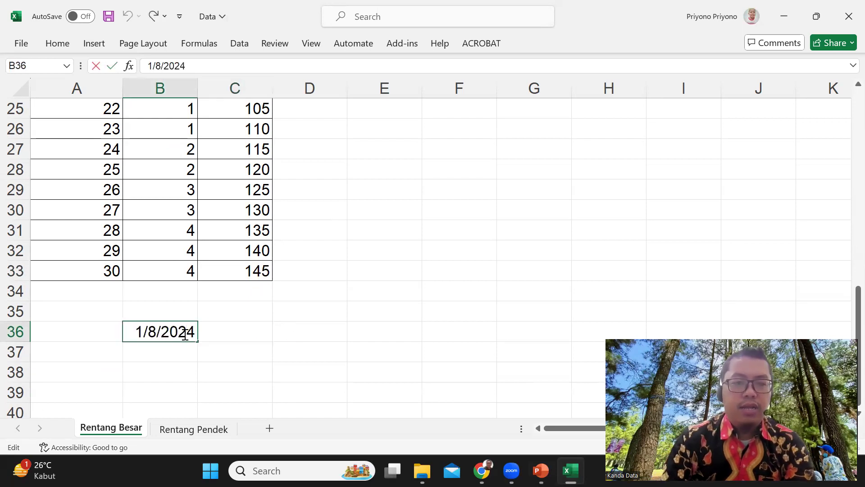
pyautogui.moveTo(196, 335); pyautogui.dragTo(81, 325)
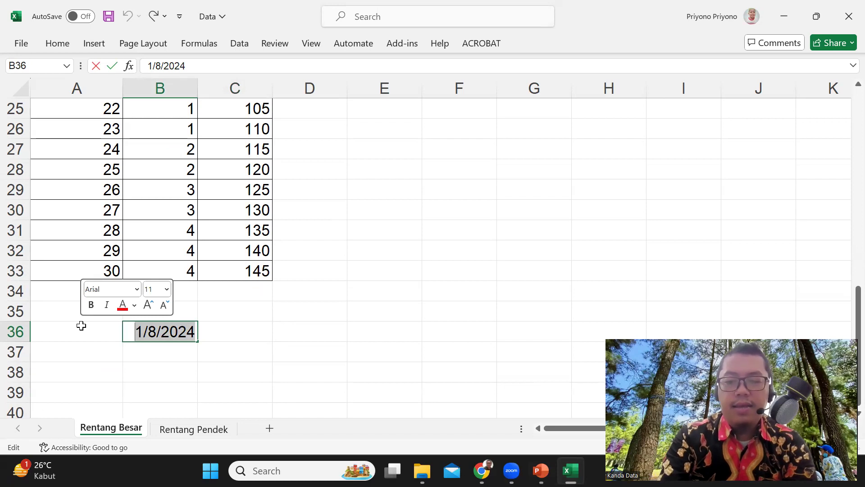
pyautogui.write("'1-8")
pyautogui.press('Return')
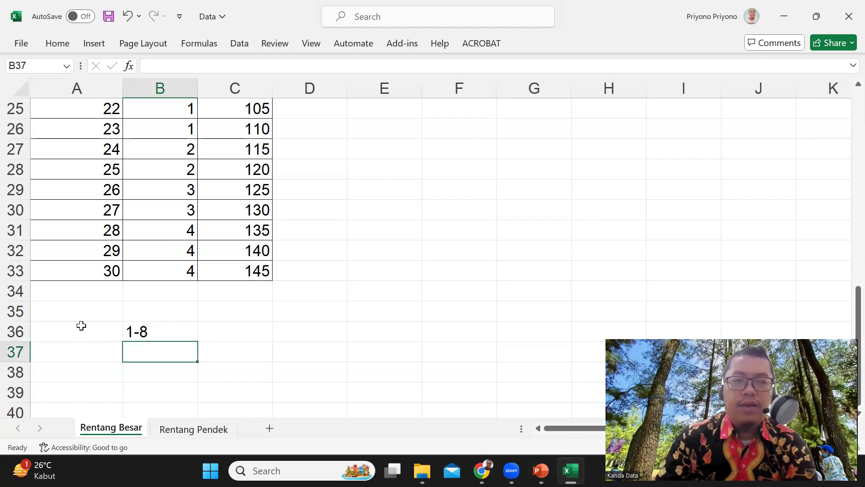
# - Enter the X value range 100-200 as text in cell C36, beside the Y range
pyautogui.click(216, 336)
pyautogui.scroll(3, 216, 337)
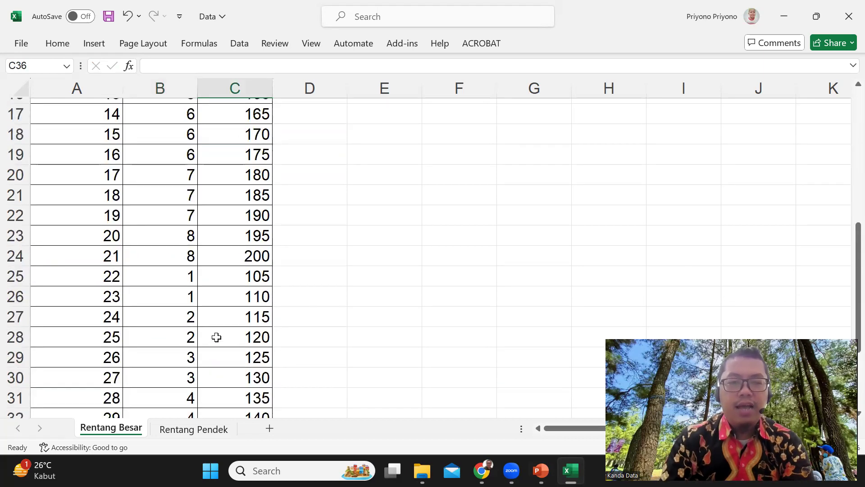
pyautogui.scroll(5, 217, 337)
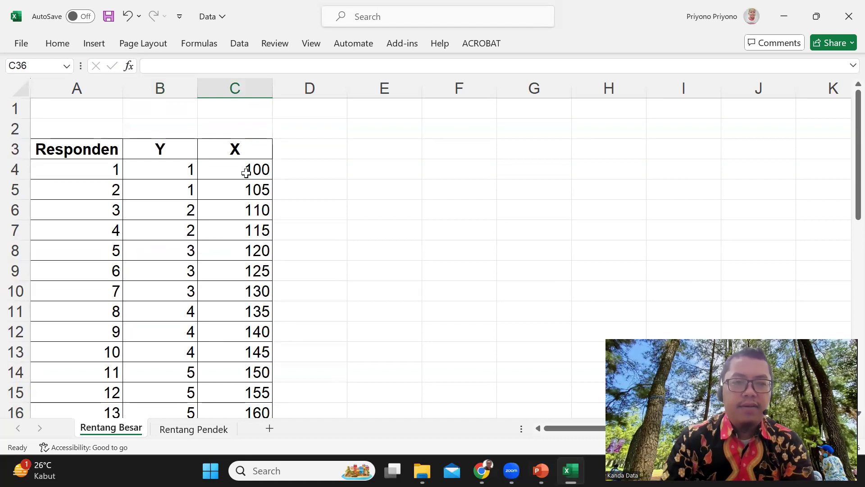
pyautogui.scroll(-5, 246, 172)
pyautogui.scroll(-2, 246, 173)
pyautogui.scroll(1, 246, 172)
pyautogui.scroll(-2, 245, 191)
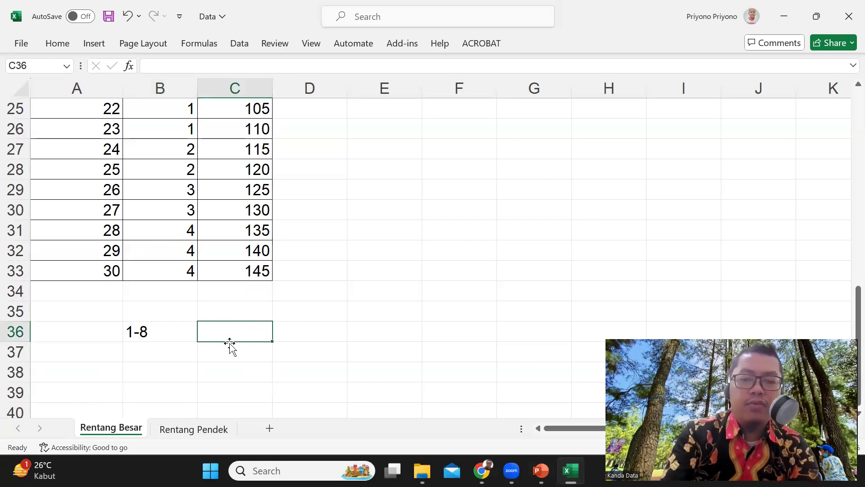
pyautogui.write("'100-200")
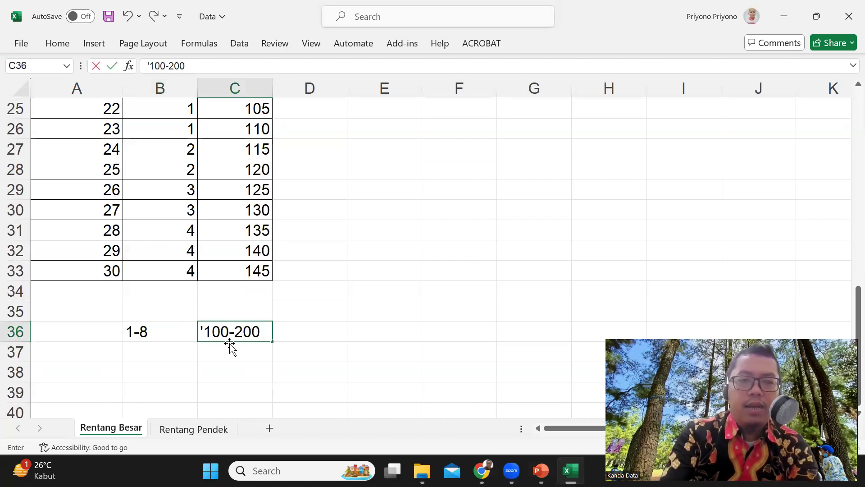
pyautogui.press('Return')
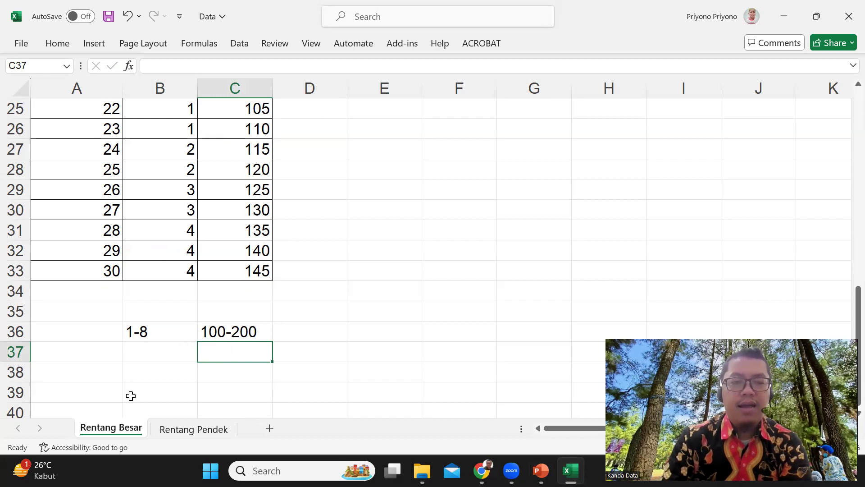
# - Examine the Y and X values on the Rentang Besar sheet and on the Rentang Pendek sheet, from first to last respondent
pyautogui.scroll(7, 167, 329)
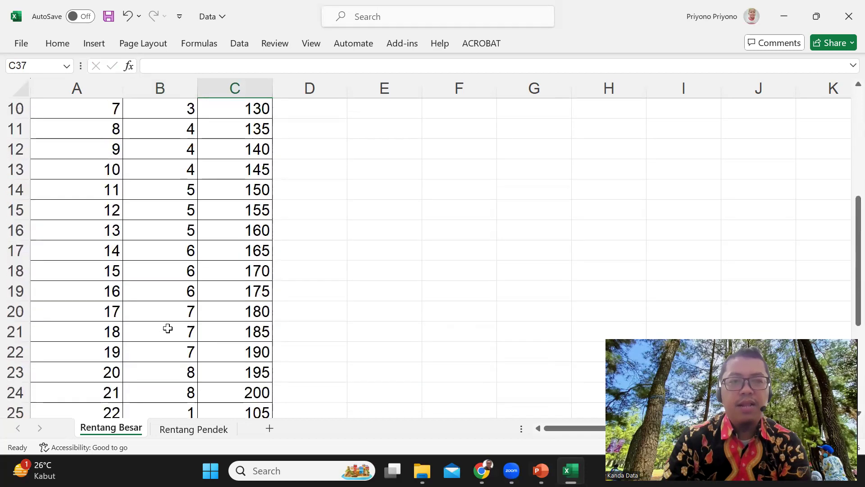
pyautogui.scroll(1, 168, 329)
pyautogui.scroll(-6, 168, 328)
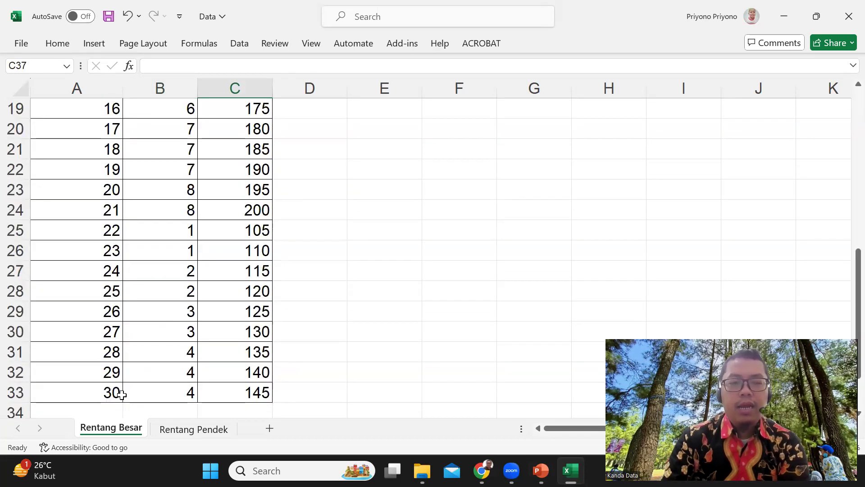
pyautogui.hotkey('ctrl', 'pagedown')
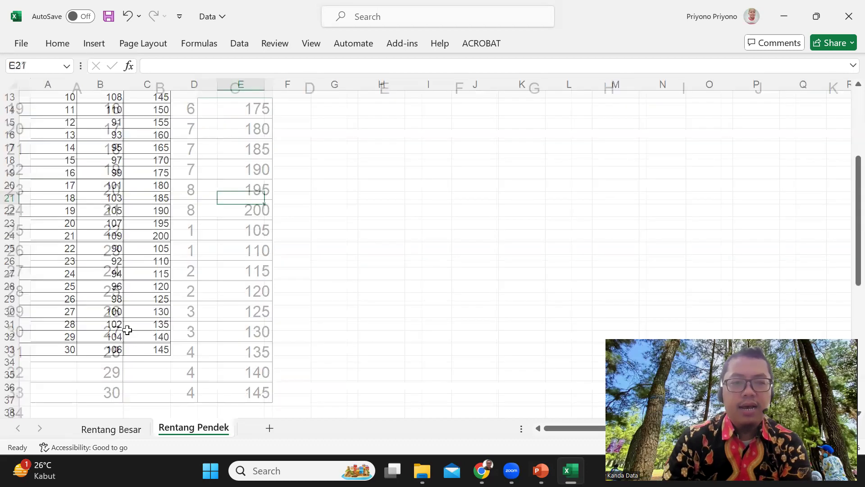
pyautogui.keyDown('ctrl'); pyautogui.scroll(2, 145, 330); pyautogui.keyUp('ctrl')
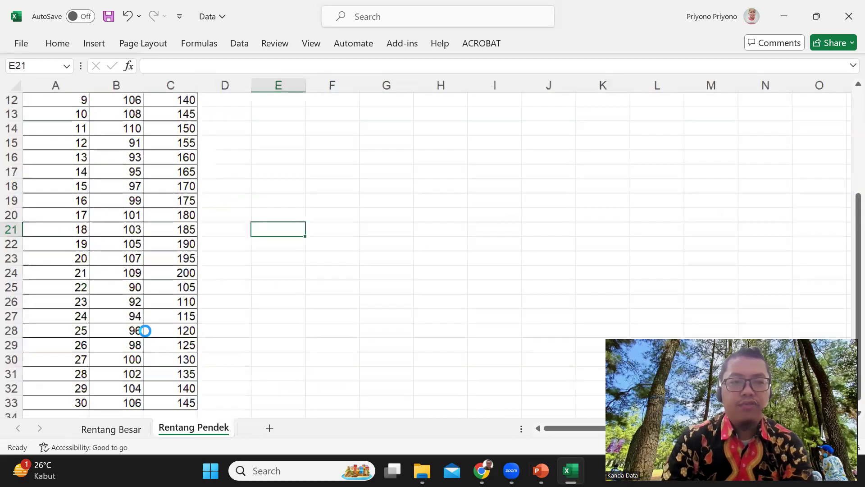
pyautogui.scroll(4, 145, 331)
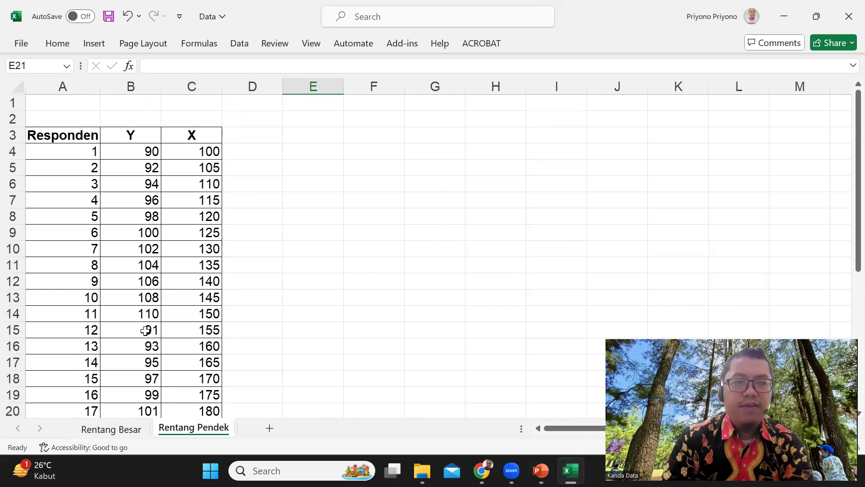
pyautogui.keyDown('ctrl'); pyautogui.scroll(1, 145, 330); pyautogui.keyUp('ctrl')
pyautogui.scroll(-6, 167, 154)
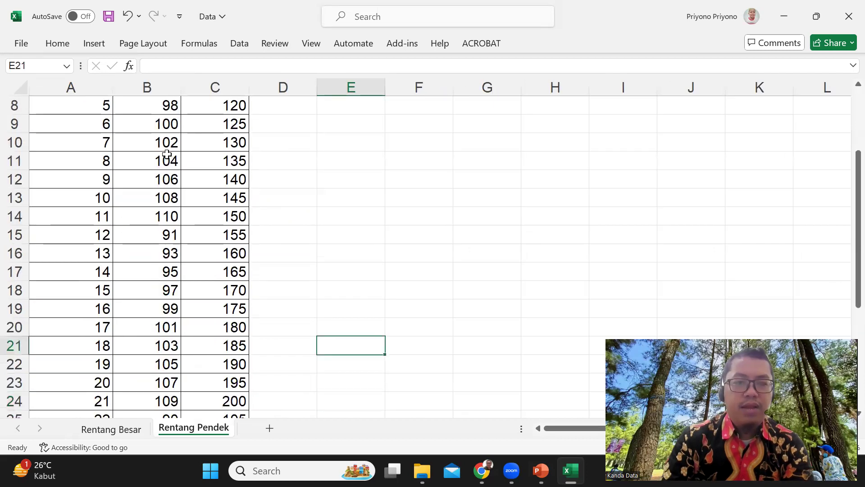
pyautogui.scroll(1, 168, 155)
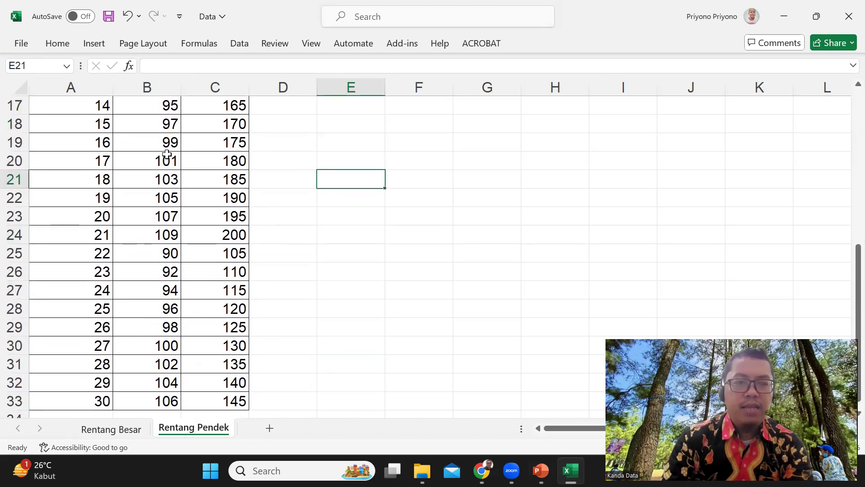
pyautogui.scroll(4, 167, 154)
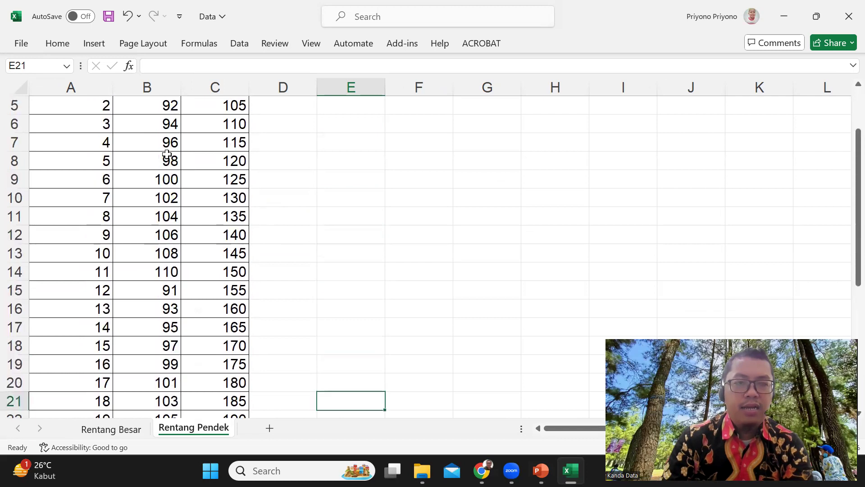
pyautogui.scroll(2, 168, 155)
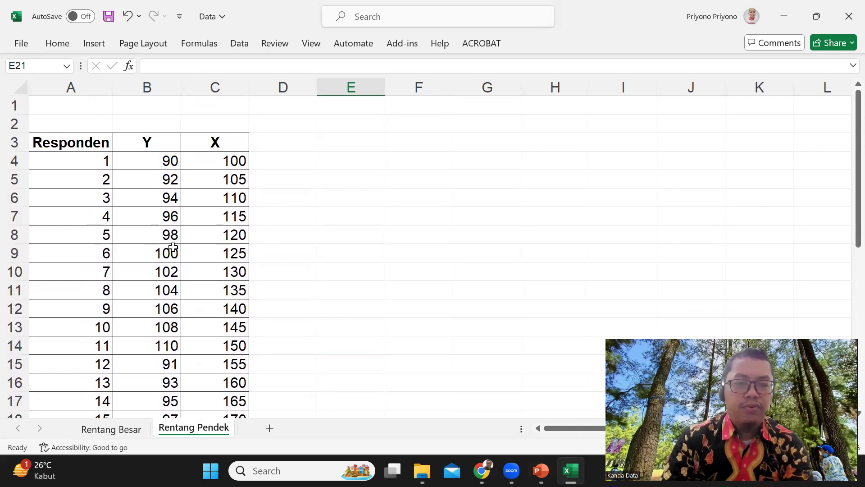
# - On the Rentang Pendek sheet, enter the Y value range 90-110 as text in cell B35 below the table
pyautogui.scroll(-1, 174, 248)
pyautogui.scroll(-3, 174, 248)
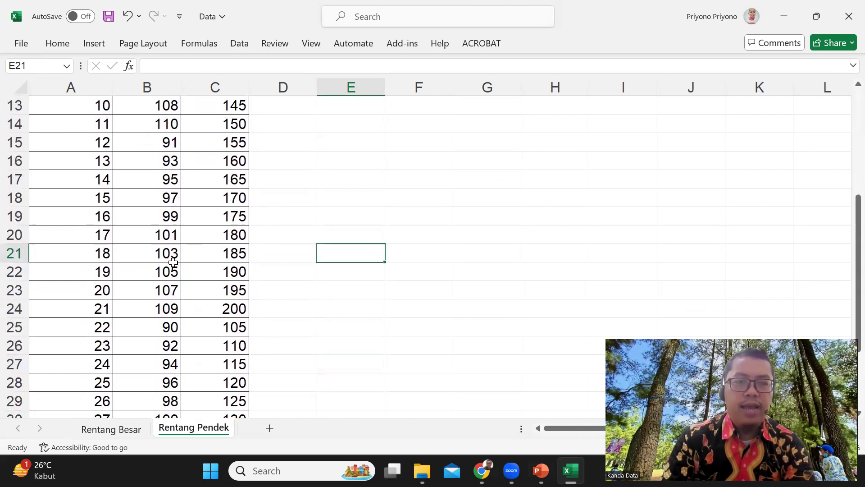
pyautogui.scroll(-3, 173, 262)
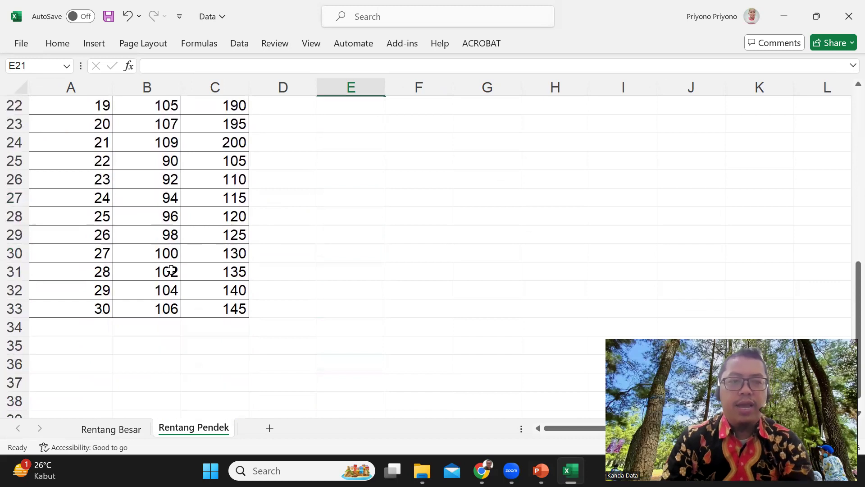
pyautogui.click(151, 348)
pyautogui.write("'90-110")
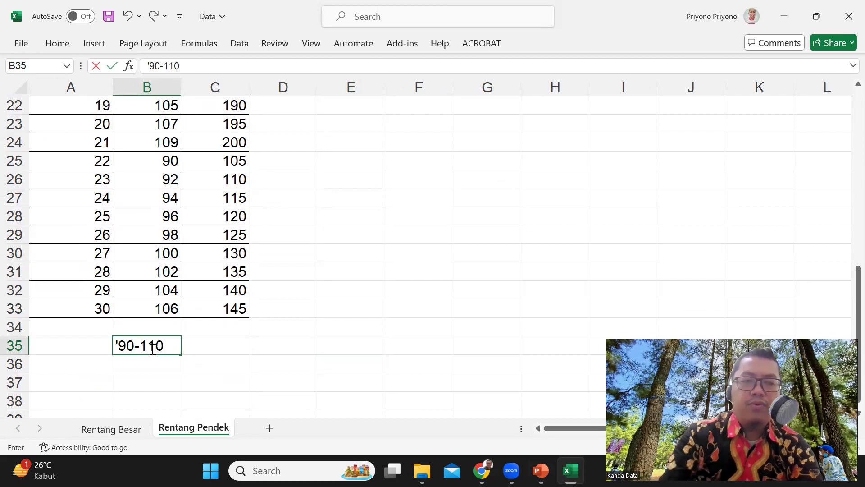
# - Check the X column and enter its range 100-200 as text in cell C35 of the Rentang Pendek sheet
pyautogui.click(209, 344)
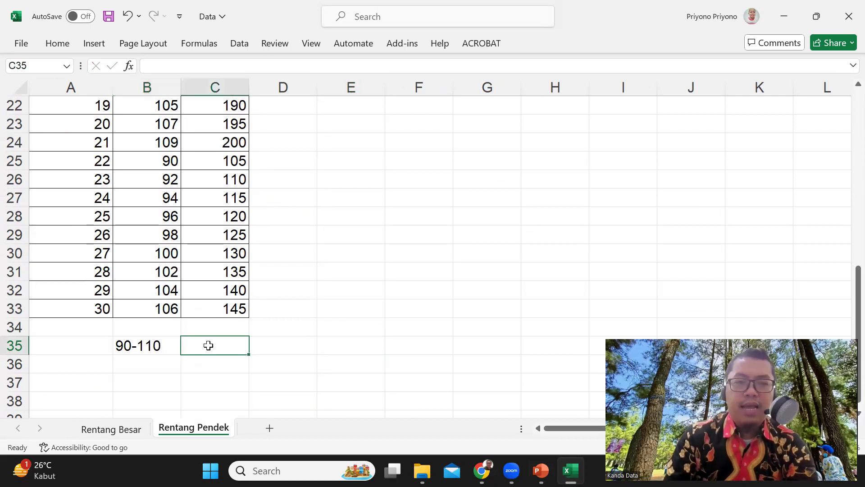
pyautogui.scroll(1, 223, 316)
pyautogui.scroll(6, 223, 312)
pyautogui.scroll(-4, 223, 312)
pyautogui.scroll(-3, 224, 312)
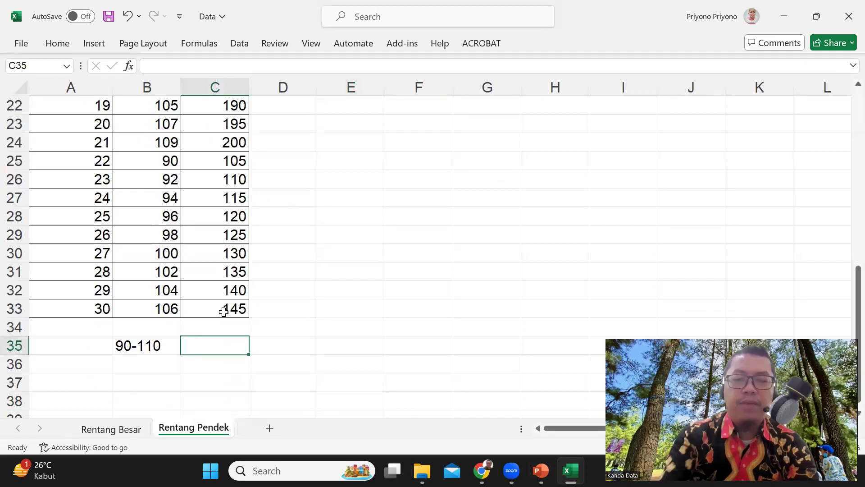
pyautogui.write("'100-")
pyautogui.write('02')
pyautogui.press('BackSpace')
pyautogui.press('BackSpace')
pyautogui.write('200')
pyautogui.press('Return')
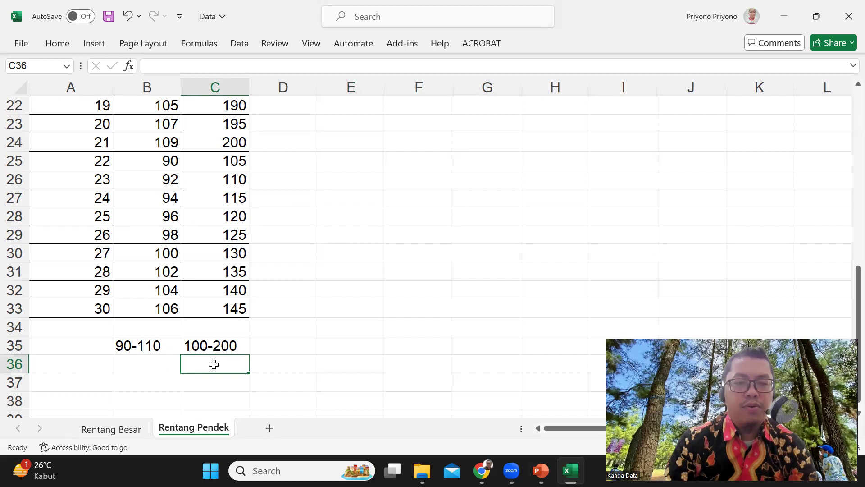
# - On the Rentang Besar sheet, enter 8 in cell B38 as the spread of the Y values
pyautogui.hotkey('ctrl', 'pageup')
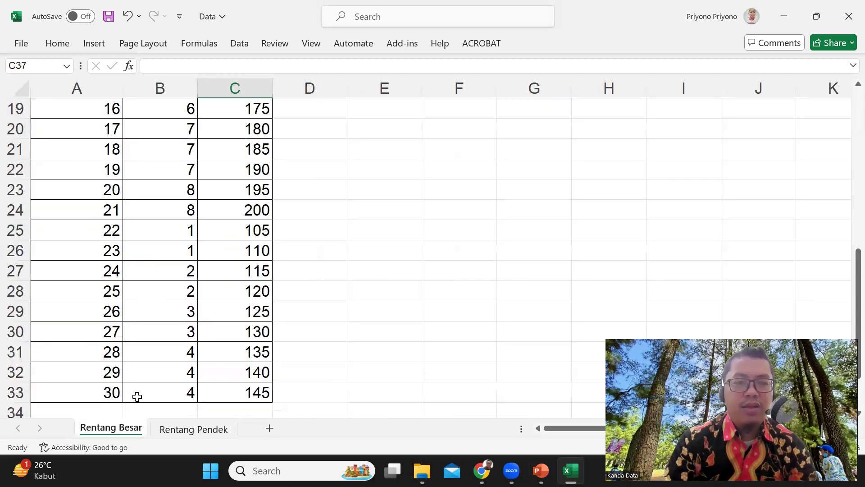
pyautogui.scroll(-3, 177, 397)
pyautogui.click(159, 315)
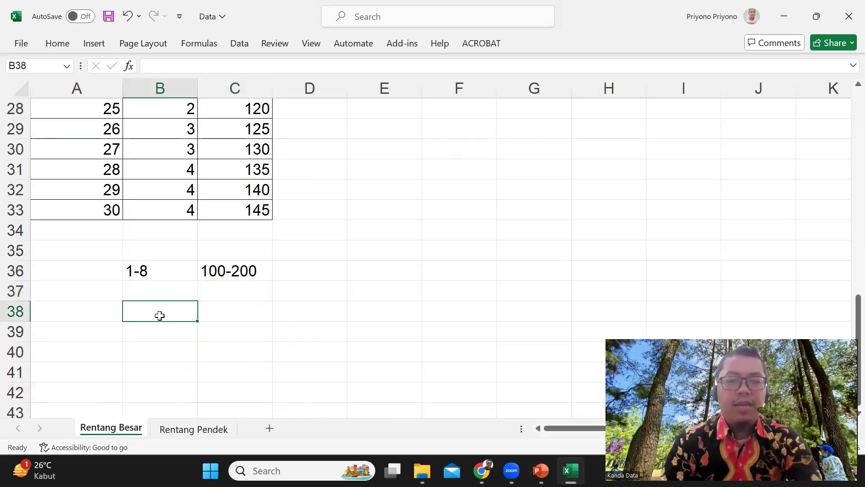
pyautogui.write('8')
# - On the Rentang Pendek sheet, enter 20 in cell B37 as the spread of the Y values
pyautogui.hotkey('ctrl', 'pagedown')
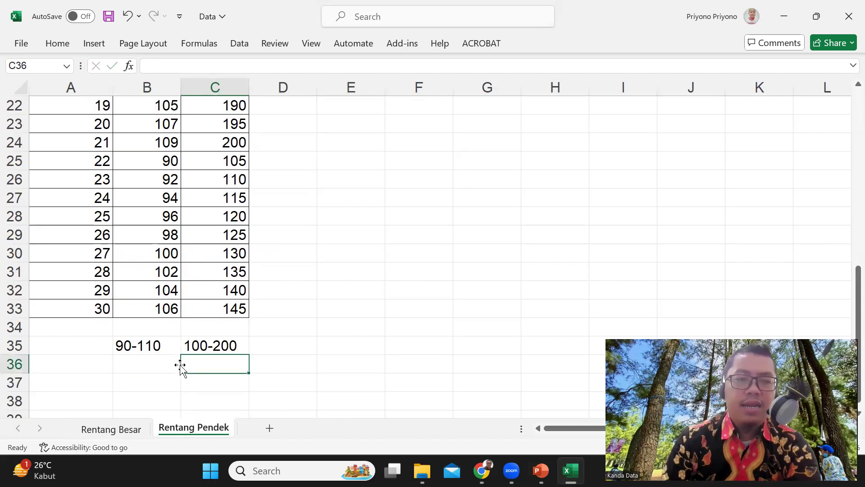
pyautogui.click(140, 382)
pyautogui.write('20')
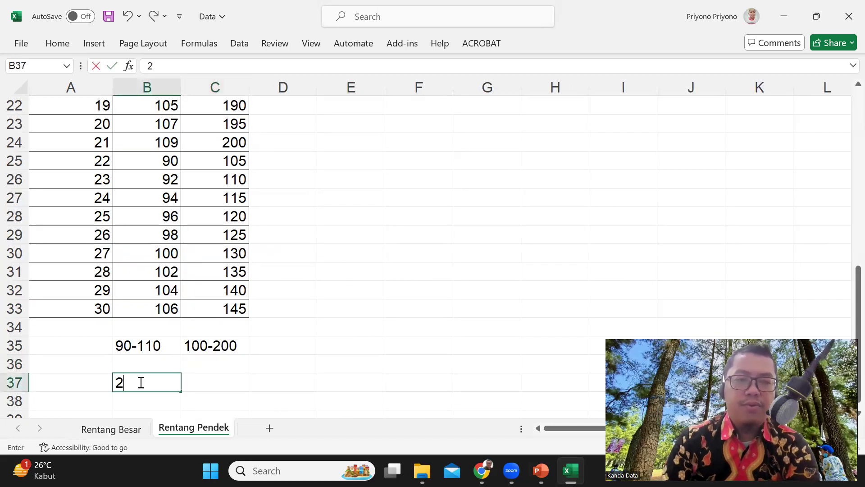
pyautogui.click(257, 394)
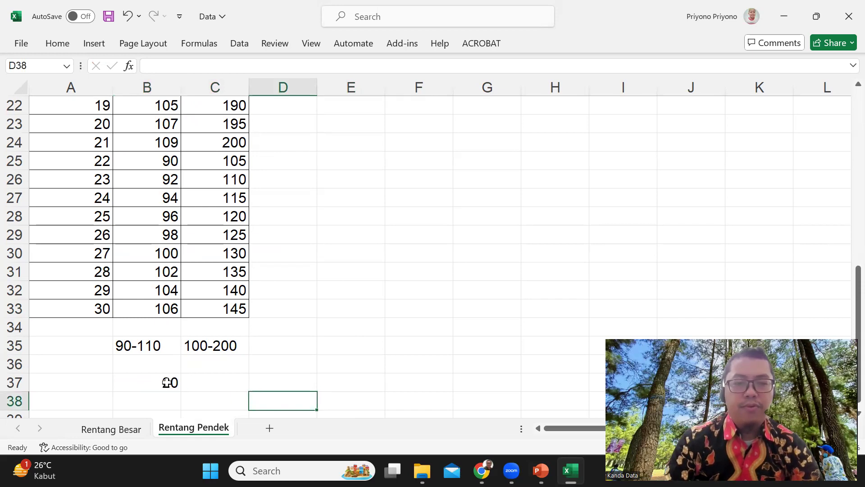
# - Return to the start of the Rentang Besar table and select the X values in cells C4 to C13
pyautogui.hotkey('ctrl', 'pageup')
pyautogui.scroll(3, 174, 351)
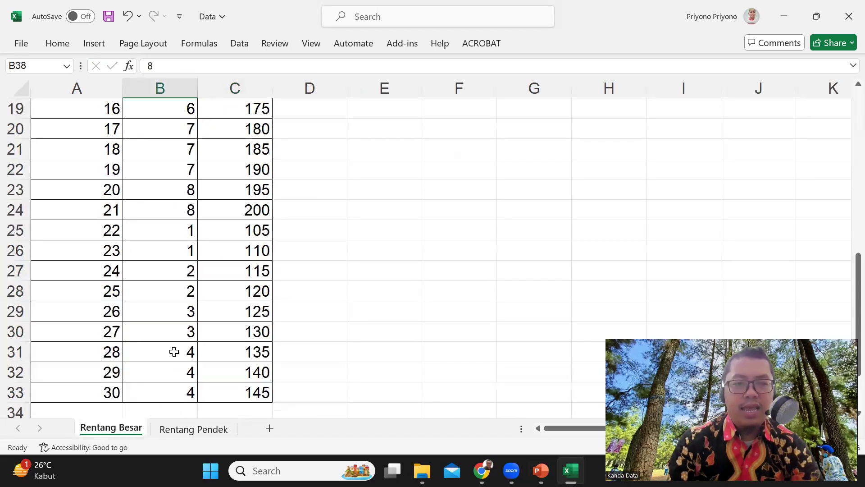
pyautogui.scroll(6, 174, 352)
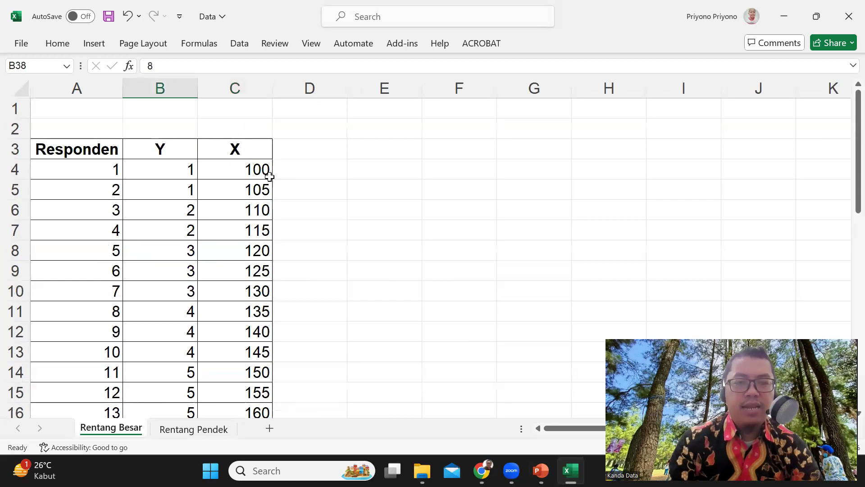
pyautogui.click(234, 171)
pyautogui.click(176, 172)
pyautogui.click(241, 171)
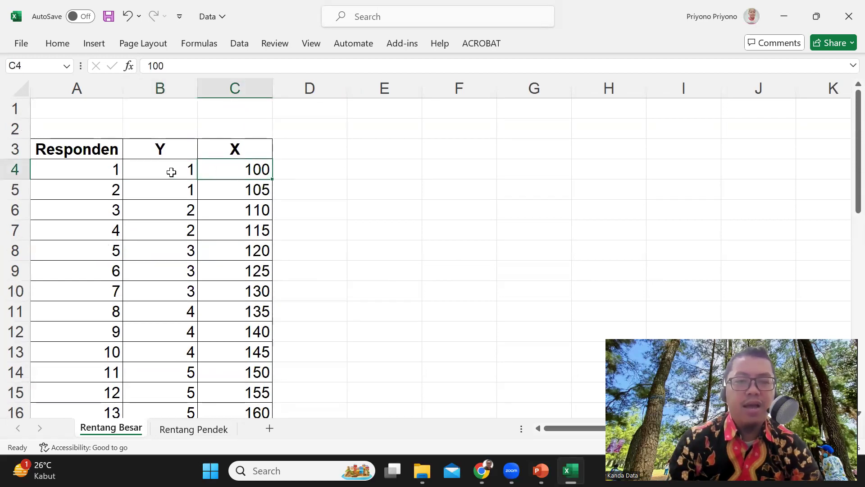
pyautogui.moveTo(233, 170); pyautogui.dragTo(239, 351)
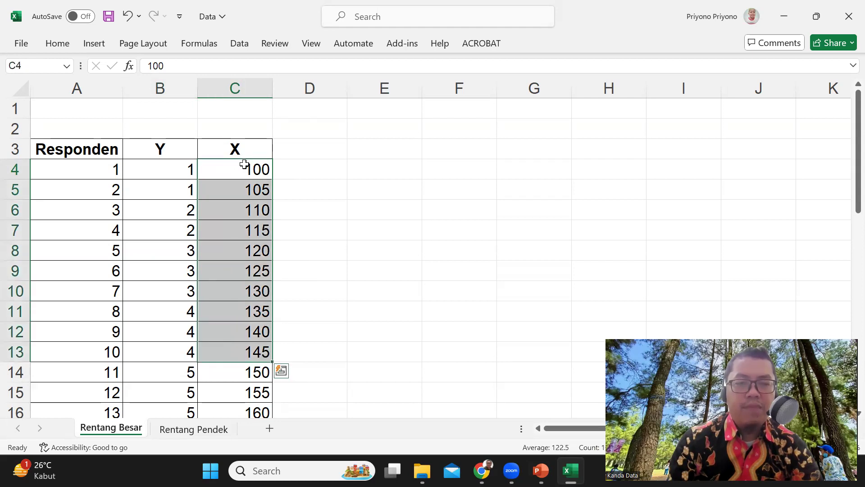
# - Review the X values on the Rentang Besar sheet, and check the first Y and X pairs and the range notes on Rentang Pendek
pyautogui.click(244, 168)
pyautogui.scroll(-6, 244, 174)
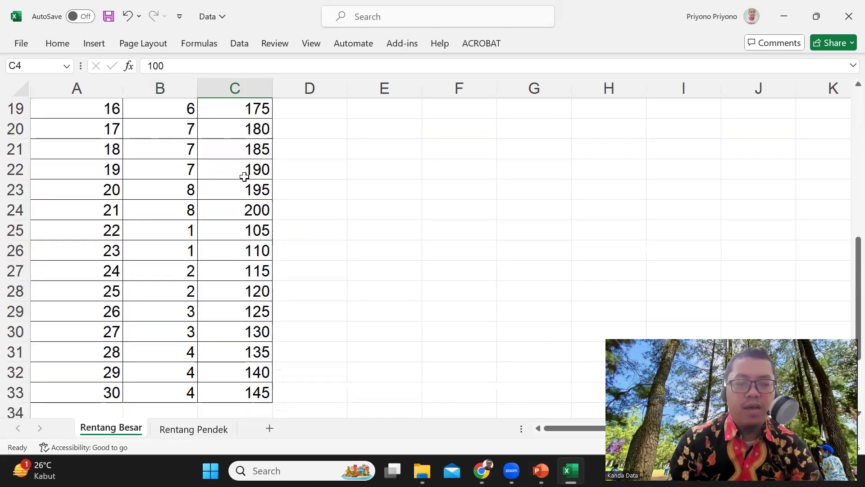
pyautogui.scroll(3, 234, 171)
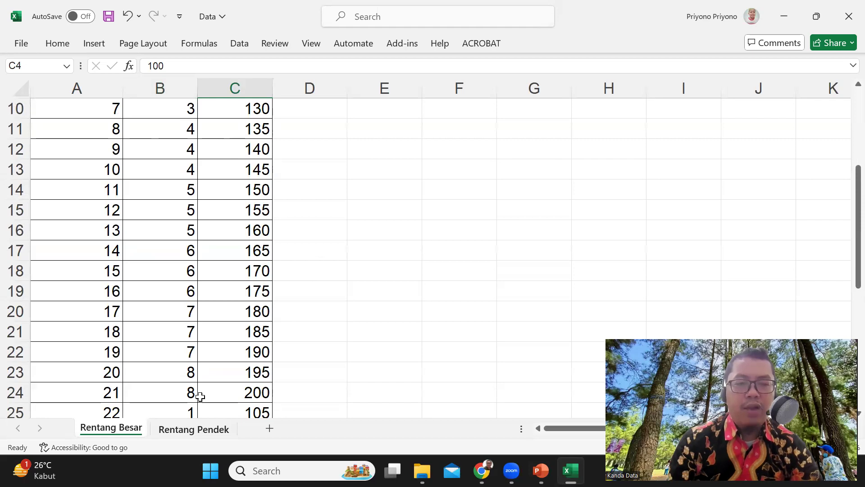
pyautogui.hotkey('ctrl', 'pagedown')
pyautogui.scroll(3, 197, 251)
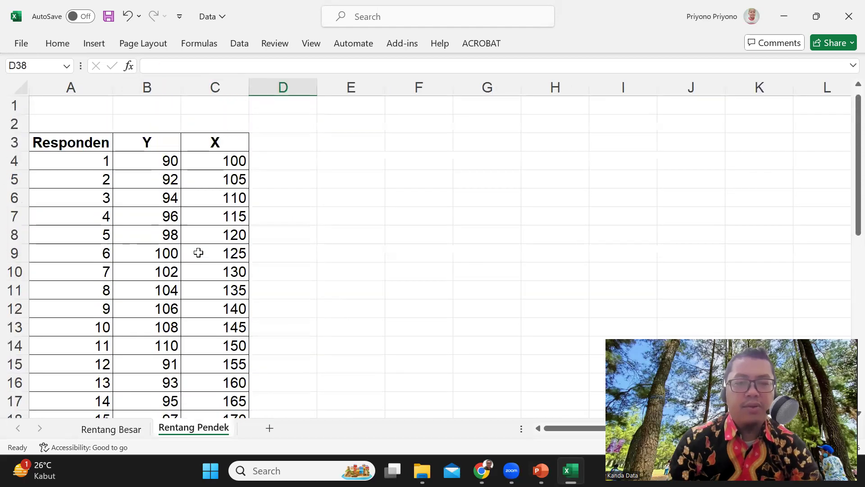
pyautogui.click(167, 162)
pyautogui.click(212, 165)
pyautogui.click(166, 180)
pyautogui.click(209, 185)
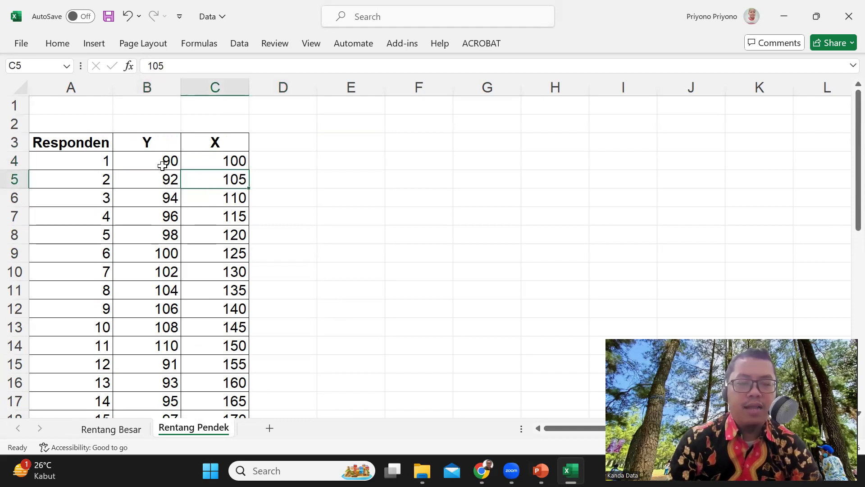
pyautogui.scroll(-7, 162, 165)
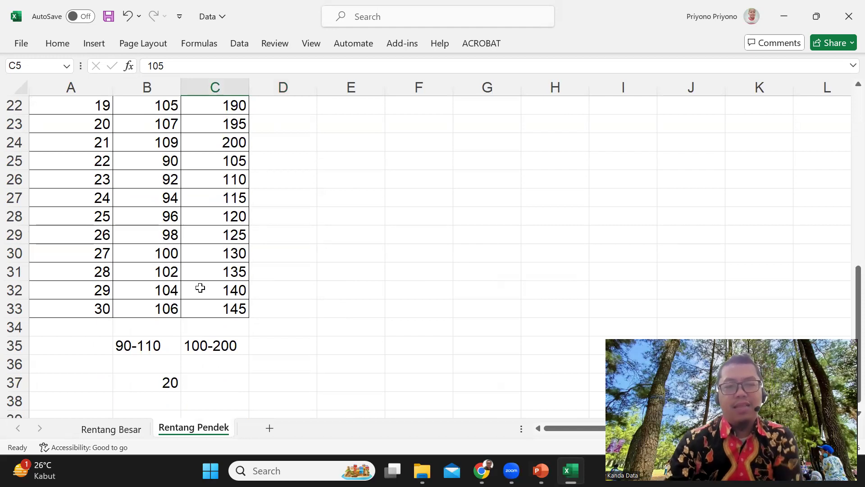
# - Compare the beginning of the Y and X tables on both sheets, ending on the Rentang Besar sheet
pyautogui.hotkey('ctrl', 'pageup')
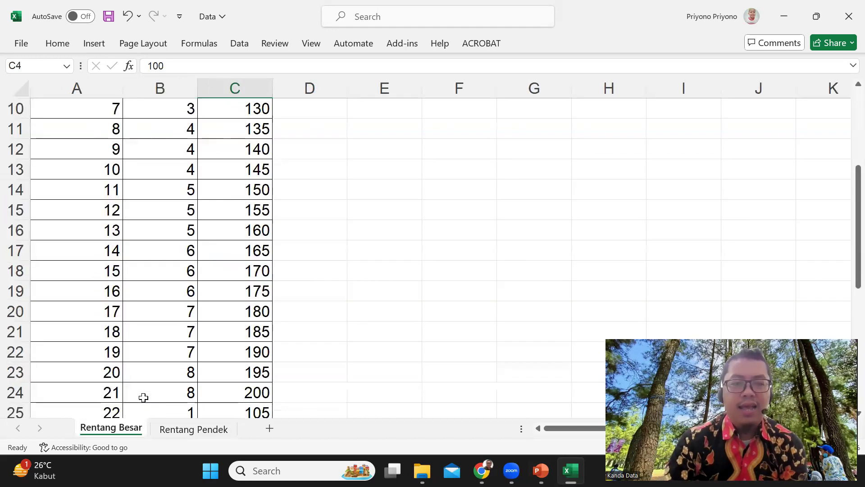
pyautogui.scroll(3, 201, 320)
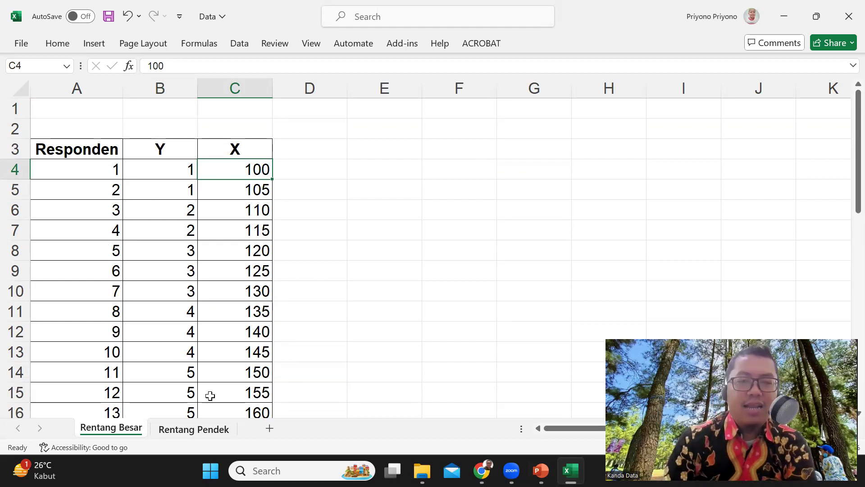
pyautogui.hotkey('ctrl', 'pagedown')
pyautogui.scroll(7, 187, 200)
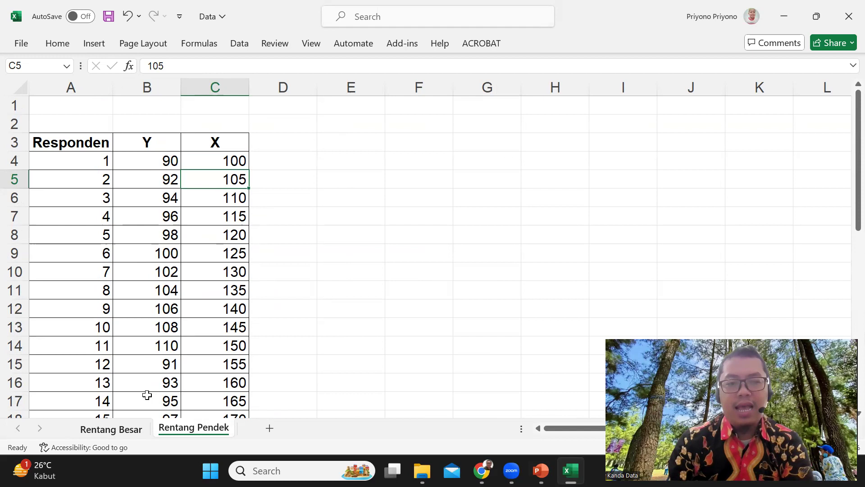
pyautogui.hotkey('ctrl', 'pageup')
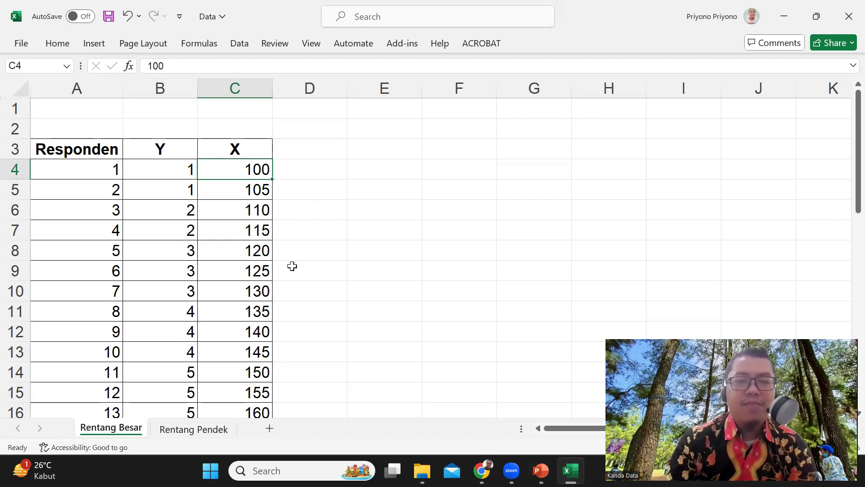
pyautogui.scroll(-1, 363, 207)
pyautogui.scroll(1, 364, 207)
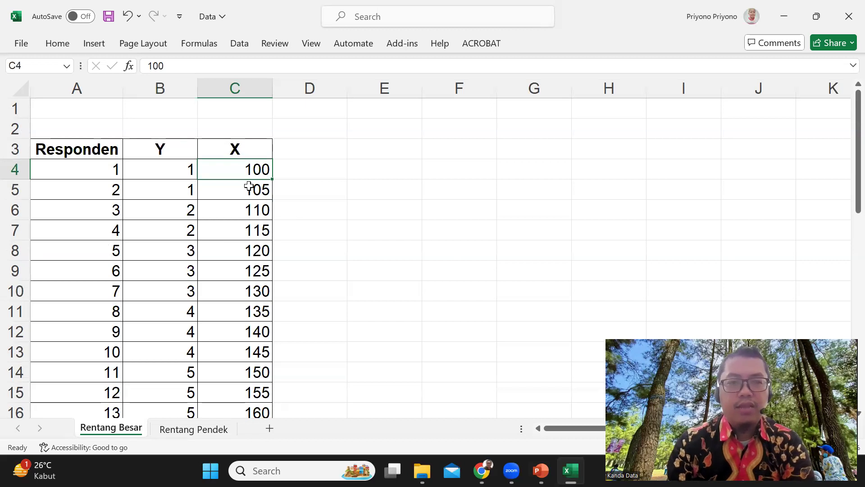
# - Start the Regression data analysis on the Rentang Besar sheet and set the input Y range to B3:B33
pyautogui.click(246, 42)
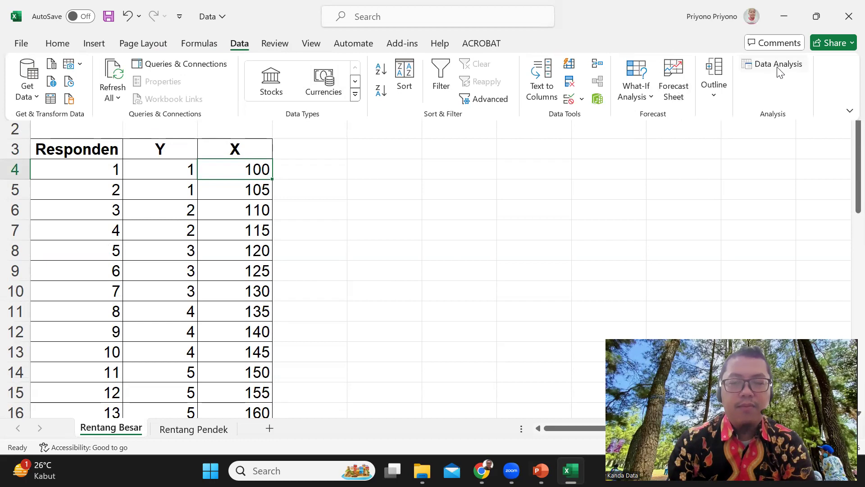
pyautogui.click(779, 64)
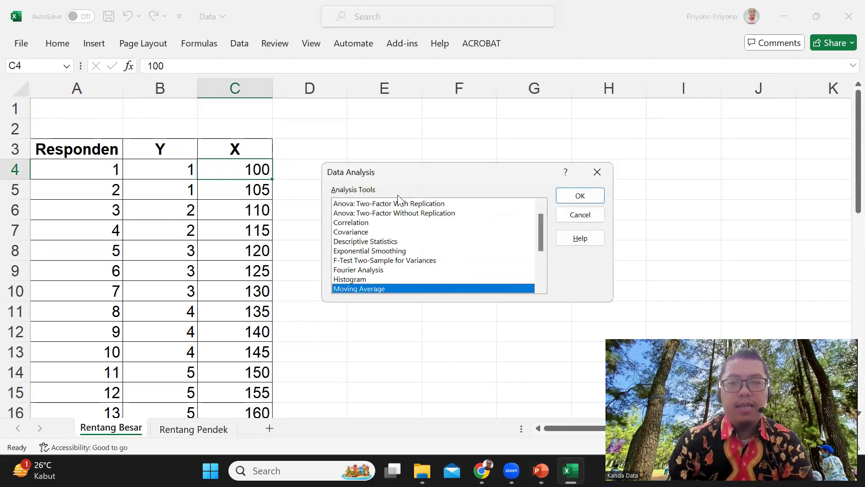
pyautogui.scroll(-2, 391, 239)
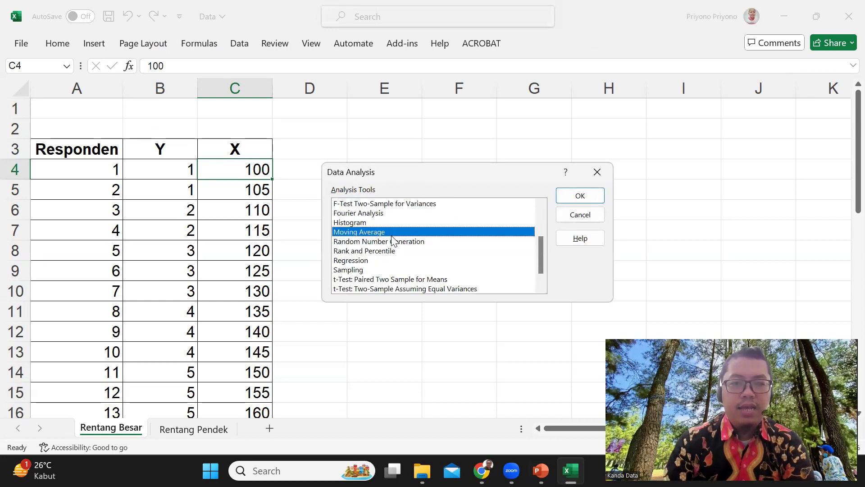
pyautogui.click(367, 260)
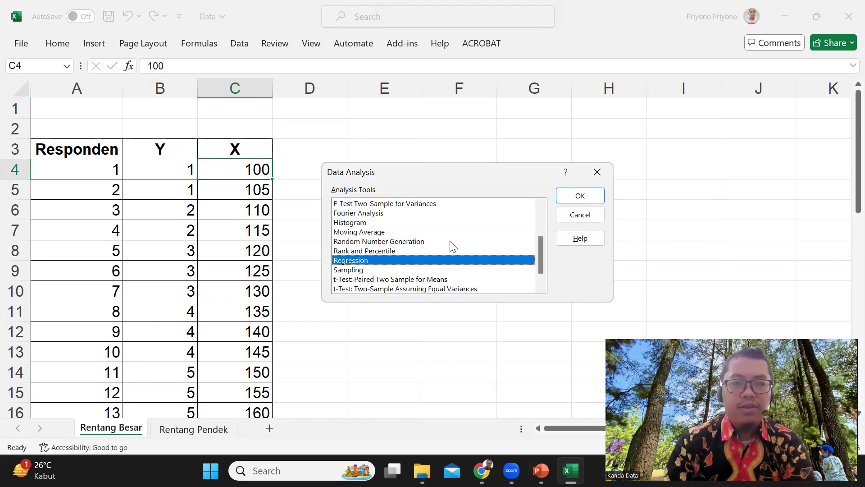
pyautogui.click(573, 199)
pyautogui.click(529, 141)
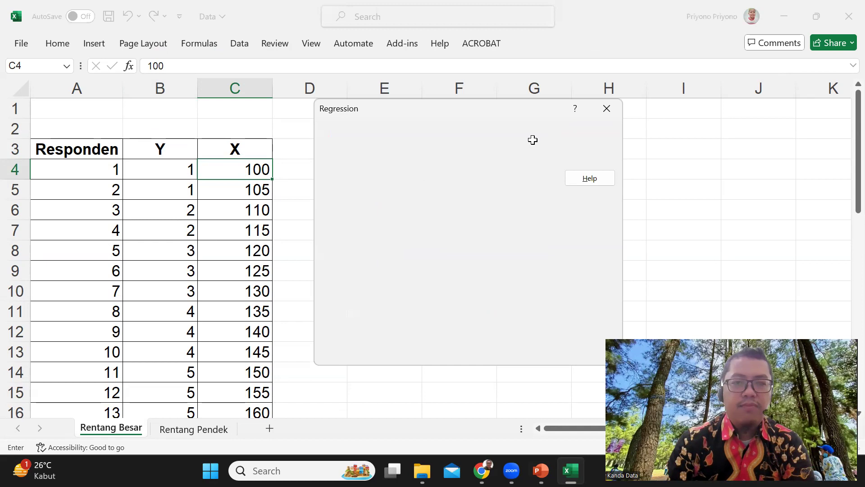
pyautogui.click(163, 152)
pyautogui.moveTo(163, 152); pyautogui.dragTo(163, 461)
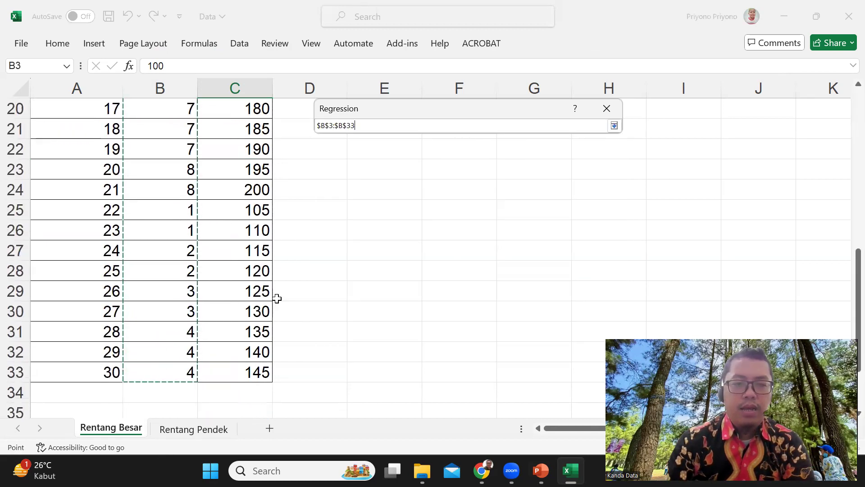
pyautogui.click(614, 125)
pyautogui.click(614, 125)
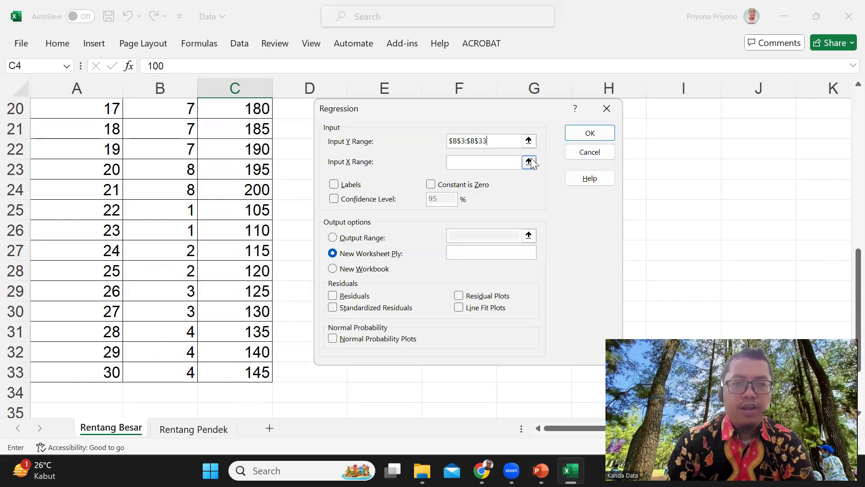
# - Set the regression's input X range to C3:C33 and enable labels and the 95% confidence level
pyautogui.click(536, 163)
pyautogui.scroll(5, 266, 197)
pyautogui.scroll(2, 266, 197)
pyautogui.moveTo(255, 149); pyautogui.dragTo(259, 373)
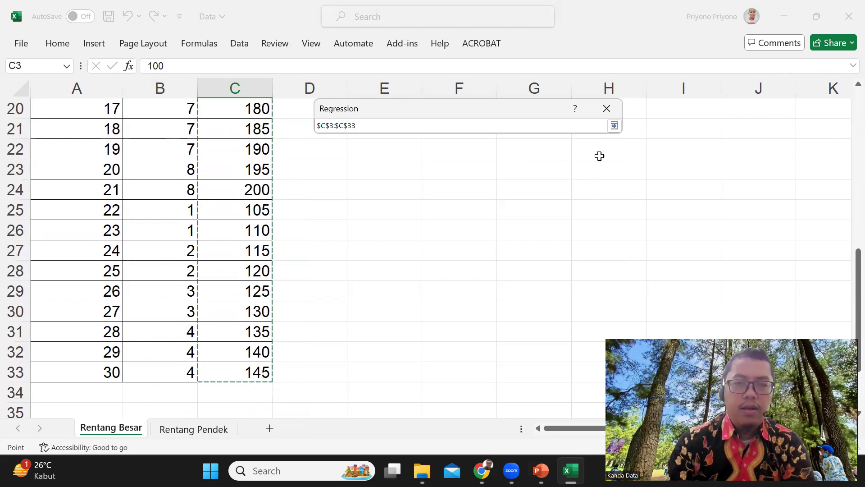
pyautogui.click(613, 125)
pyautogui.click(351, 190)
pyautogui.click(343, 201)
# - Set the output range to cell E4 of the Rentang Besar sheet and run the regression
pyautogui.click(346, 234)
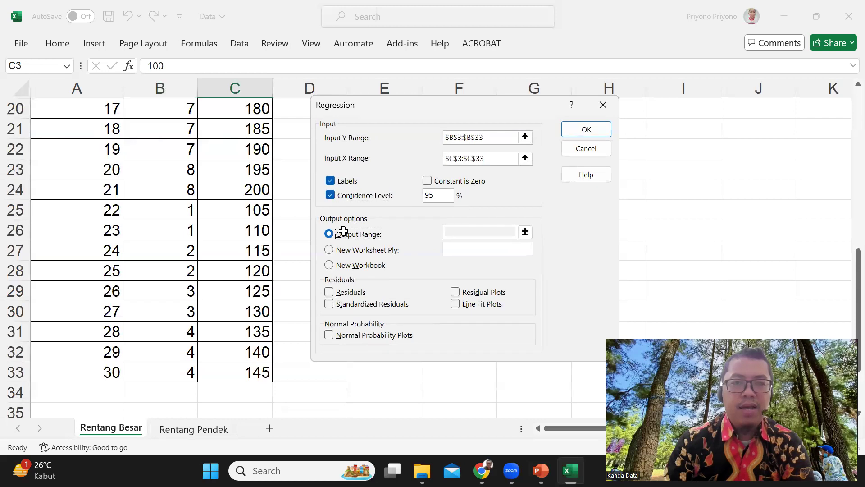
pyautogui.click(524, 231)
pyautogui.scroll(4, 436, 195)
pyautogui.scroll(3, 436, 196)
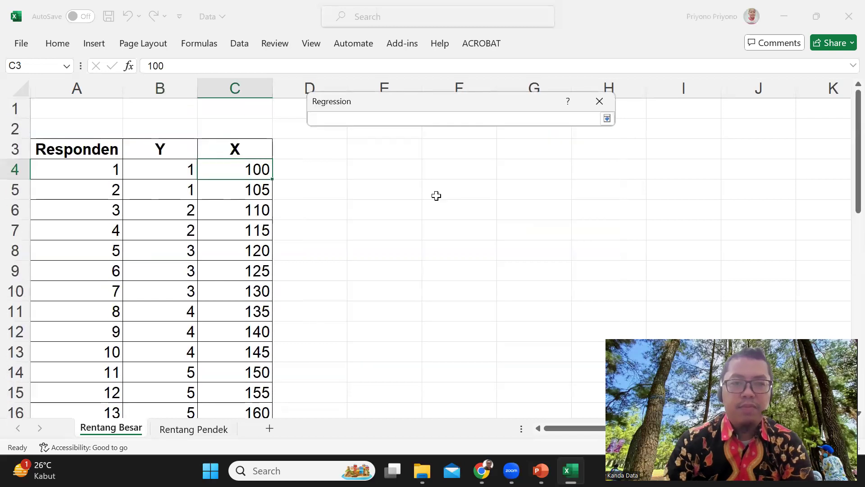
pyautogui.click(419, 171)
pyautogui.click(607, 118)
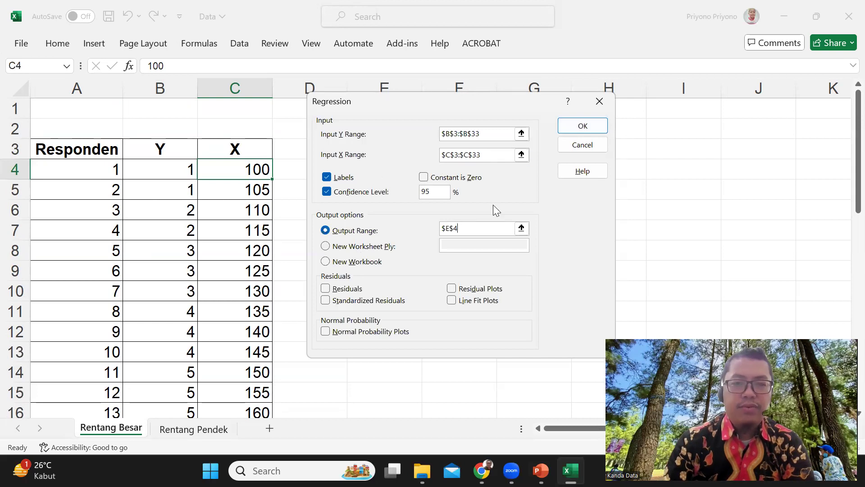
pyautogui.click(577, 128)
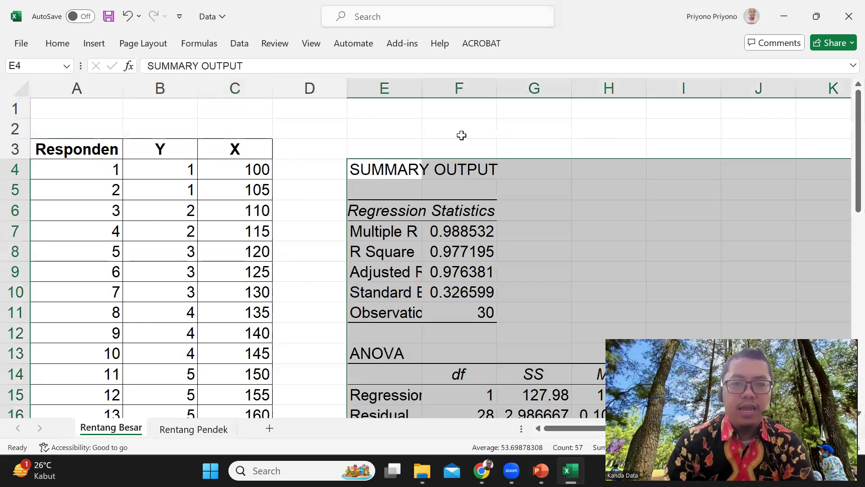
# - Fit column E's width to its labels and fill the Intercept label and coefficient in E20:F20 with yellow
pyautogui.doubleClick(425, 89)
pyautogui.scroll(-3, 478, 207)
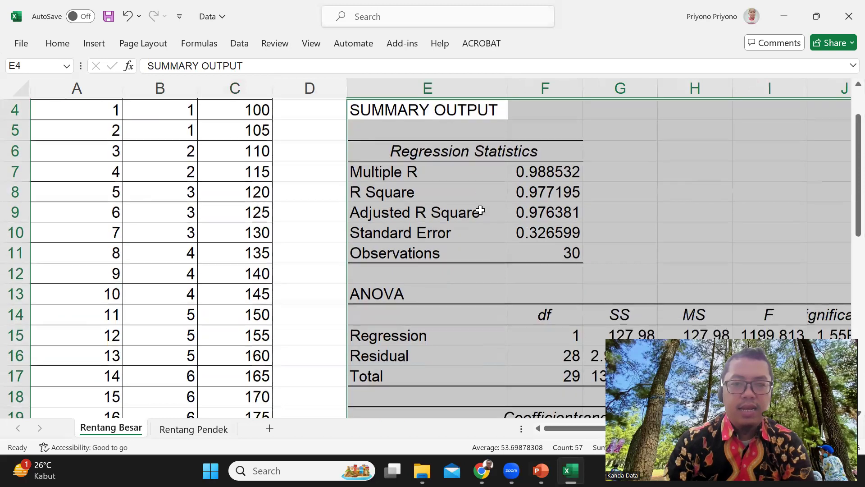
pyautogui.click(533, 373)
pyautogui.moveTo(552, 317); pyautogui.dragTo(405, 315)
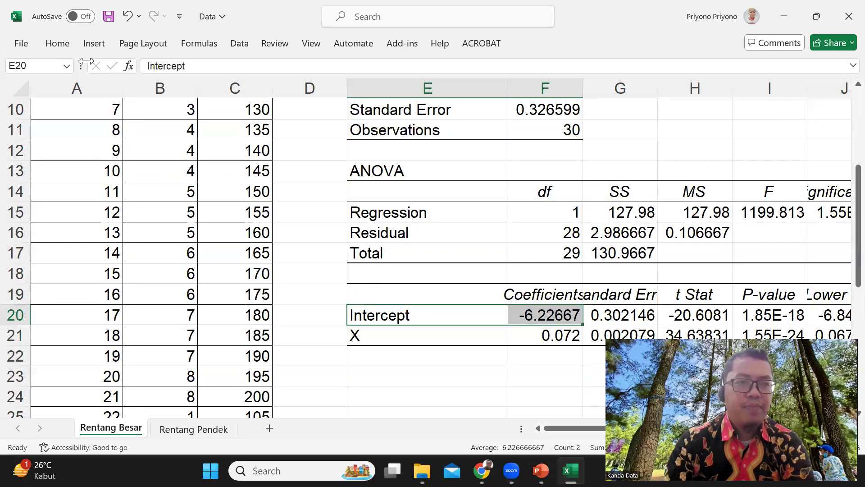
pyautogui.click(58, 44)
pyautogui.click(182, 90)
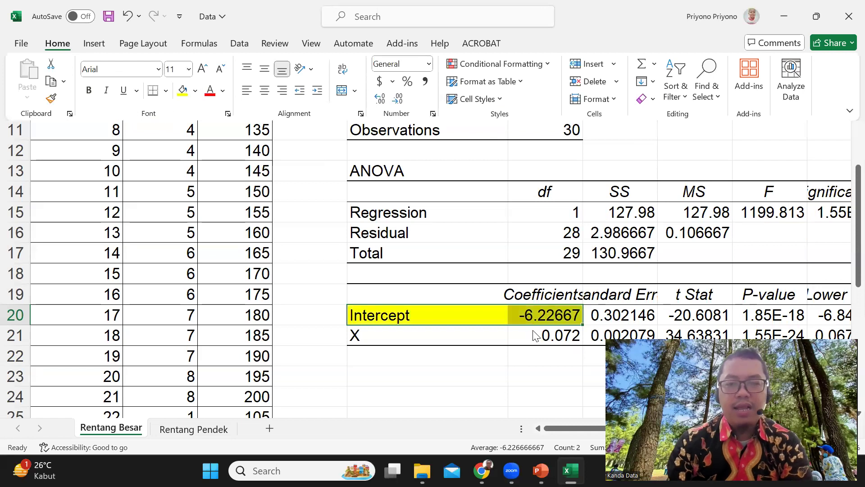
pyautogui.click(514, 360)
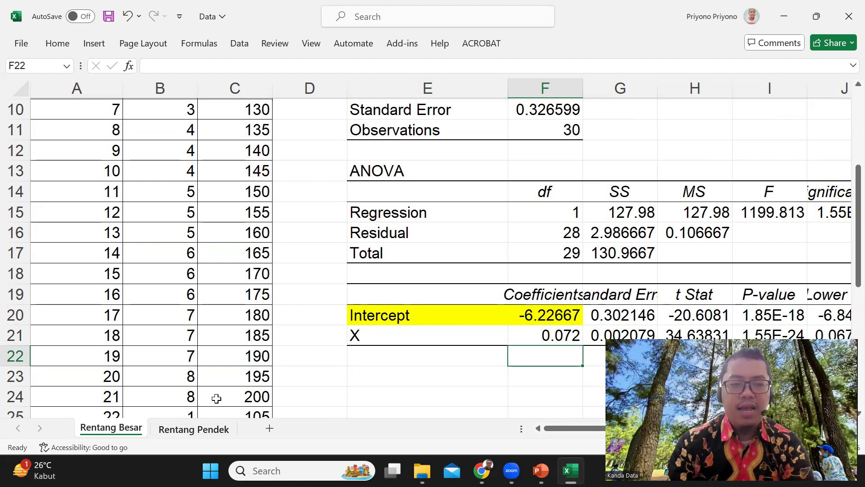
# - Compare the Y and X values on the Rentang Pendek sheet with the Intercept result on Rentang Besar
pyautogui.hotkey('ctrl', 'pagedown')
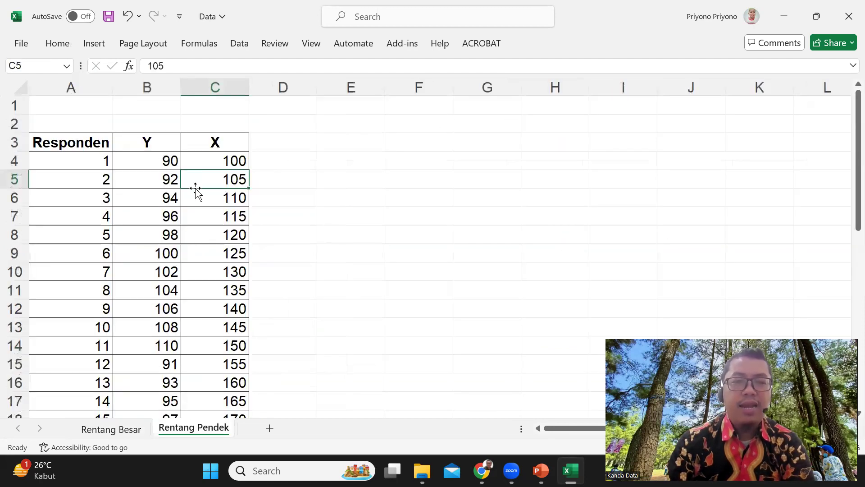
pyautogui.click(169, 162)
pyautogui.moveTo(169, 162); pyautogui.dragTo(206, 168)
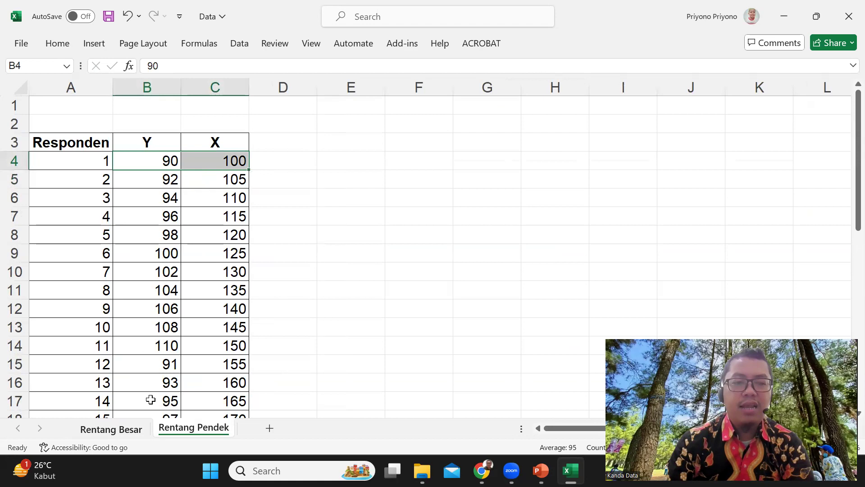
pyautogui.hotkey('ctrl', 'pageup')
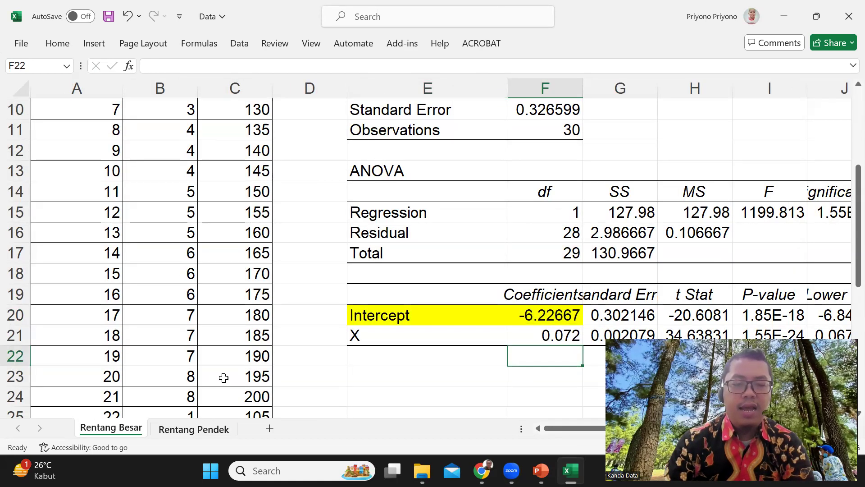
pyautogui.hotkey('ctrl', 'pagedown')
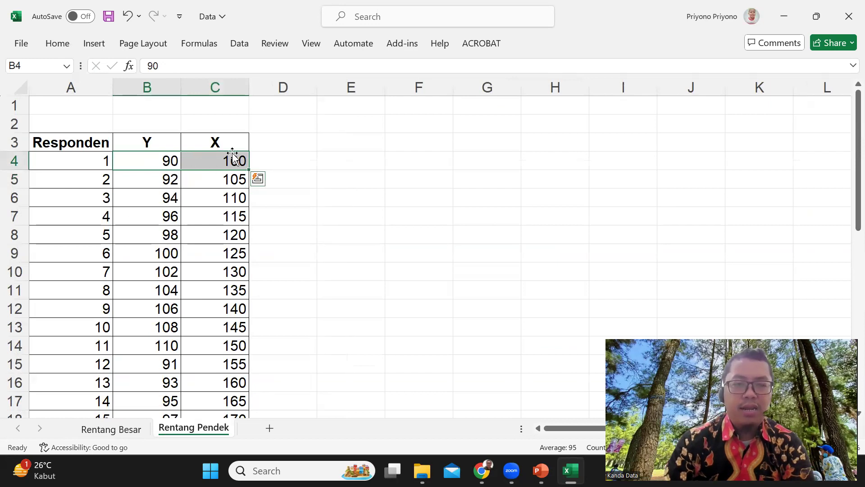
pyautogui.scroll(-2, 195, 293)
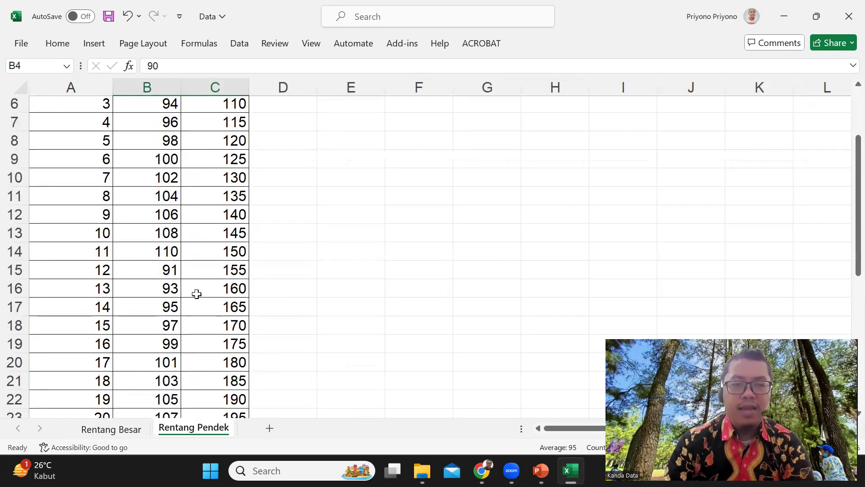
pyautogui.scroll(2, 466, 145)
# - Start a regression analysis on the Rentang Pendek sheet and set the input Y range to B3:B33
pyautogui.click(368, 144)
pyautogui.click(396, 162)
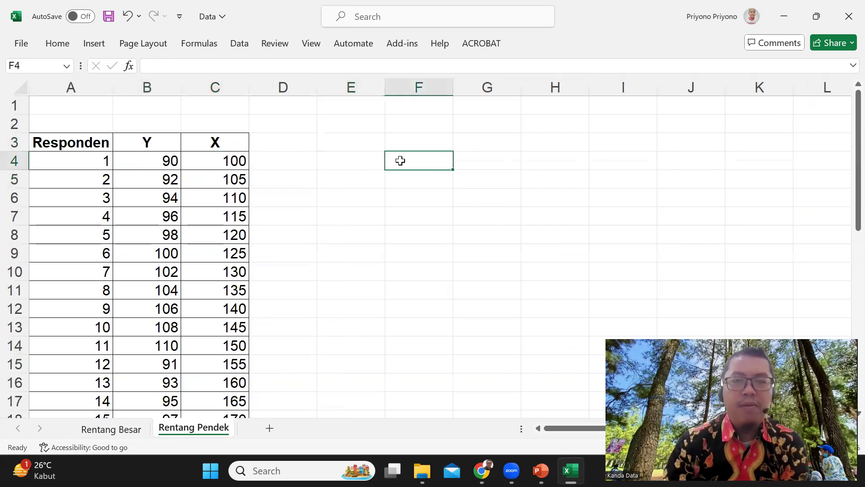
pyautogui.click(237, 43)
pyautogui.click(771, 64)
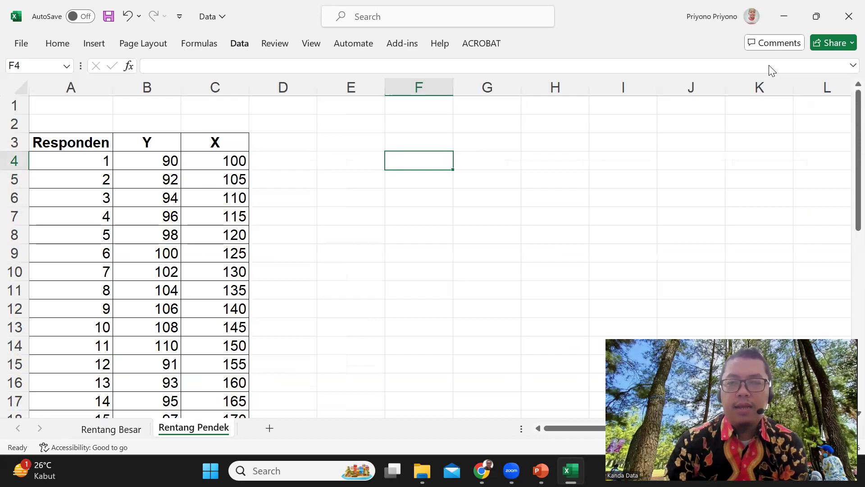
pyautogui.click(579, 189)
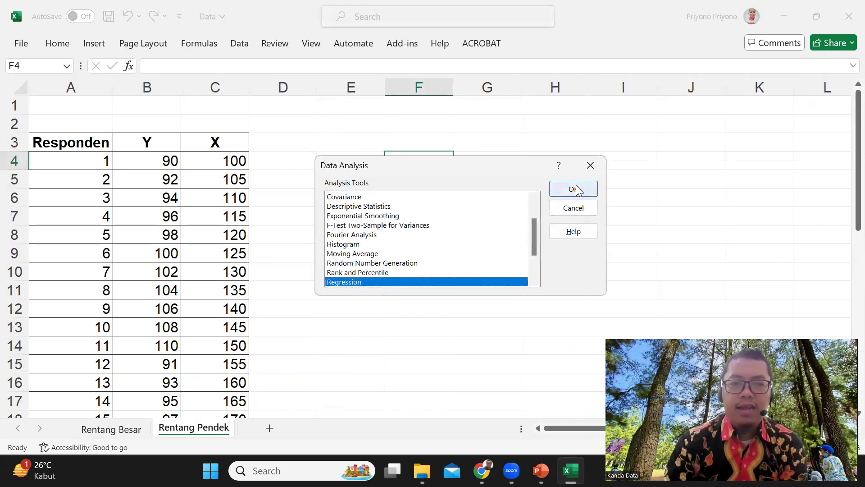
pyautogui.click(522, 134)
pyautogui.moveTo(158, 106); pyautogui.dragTo(159, 382)
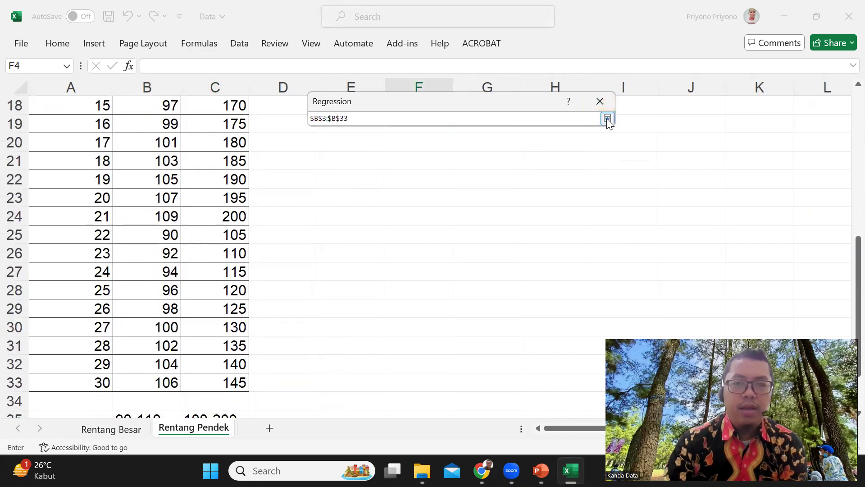
pyautogui.click(607, 118)
# - Set the regression's input X range to C3:C33 on the Rentang Pendek sheet
pyautogui.click(521, 154)
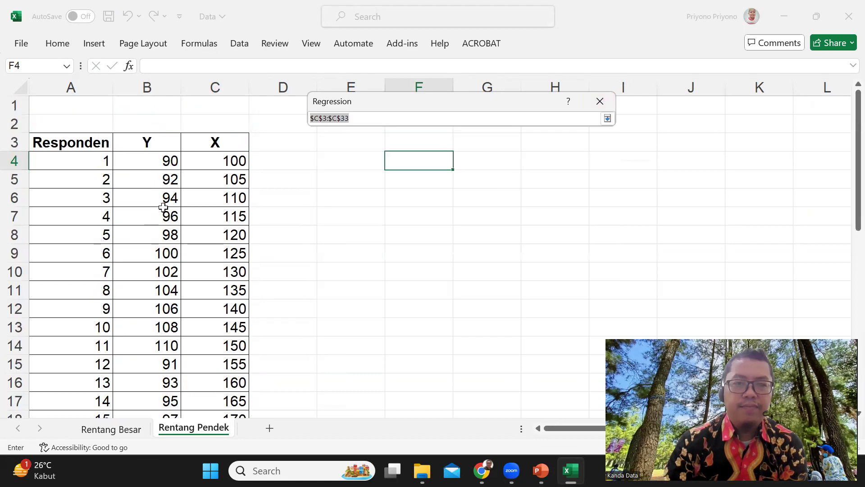
pyautogui.moveTo(214, 140); pyautogui.dragTo(220, 392)
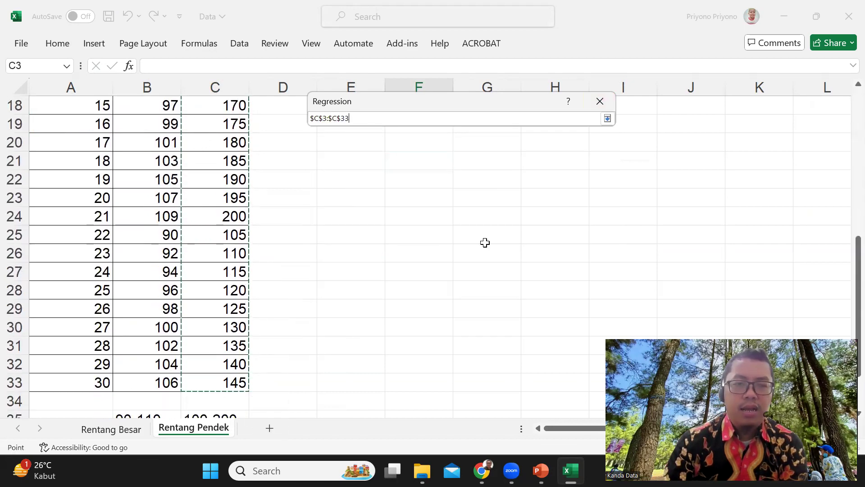
pyautogui.click(608, 122)
pyautogui.click(608, 119)
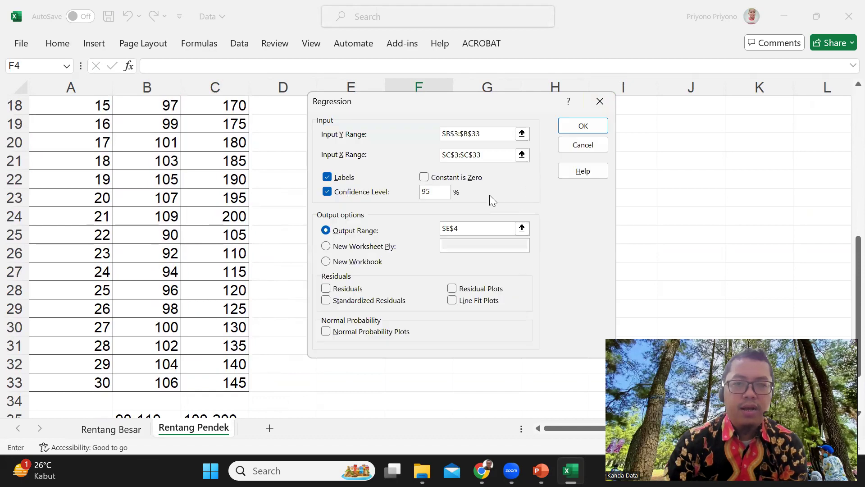
# - Set the output range to cell F4 of the Rentang Pendek sheet and run the regression
pyautogui.click(522, 228)
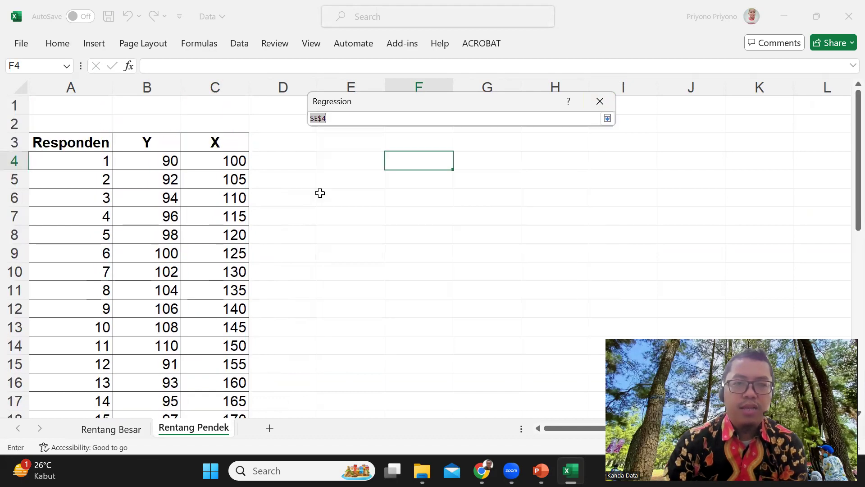
pyautogui.click(394, 164)
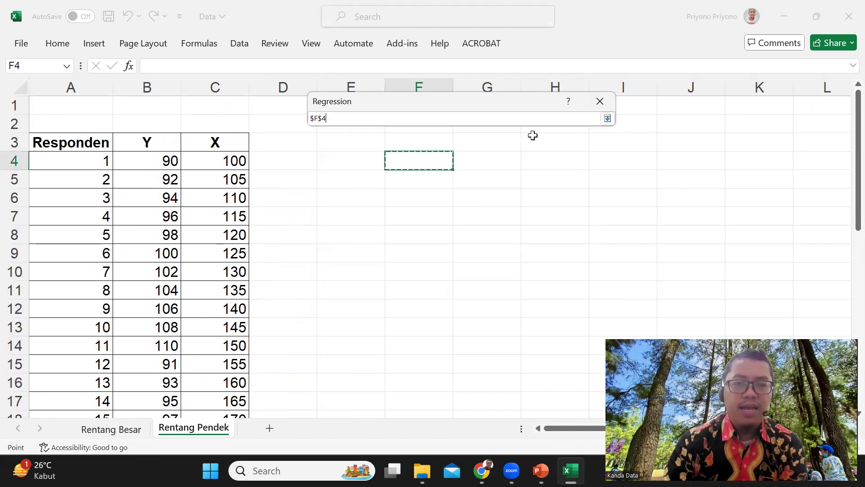
pyautogui.click(608, 120)
pyautogui.click(586, 125)
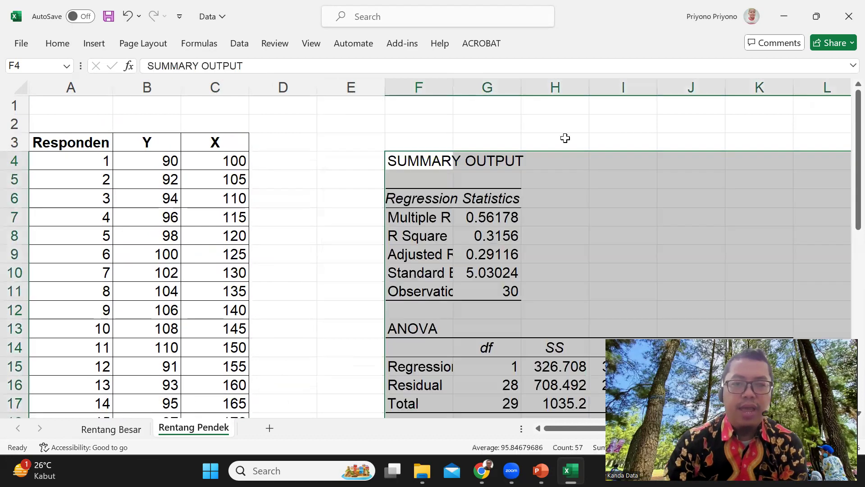
# - Fit column F's width to its labels and fill the Intercept label and coefficient in F20:G20 with yellow
pyautogui.doubleClick(454, 86)
pyautogui.scroll(-3, 494, 224)
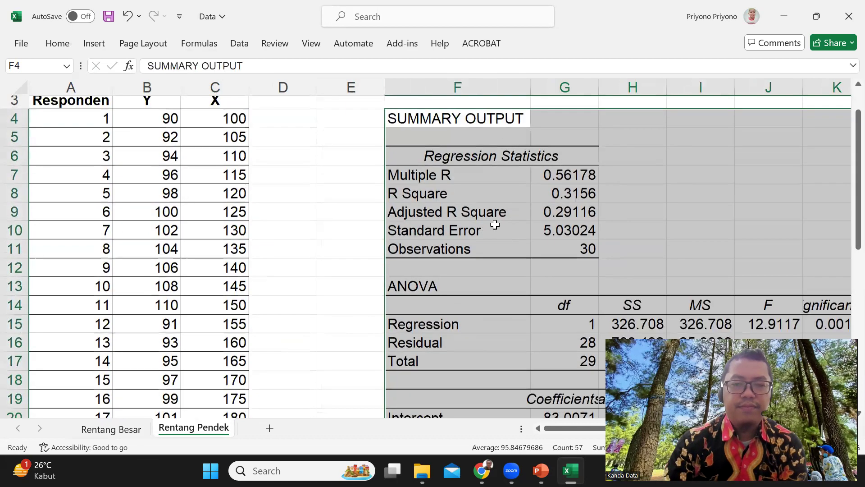
pyautogui.click(569, 293)
pyautogui.moveTo(467, 295); pyautogui.dragTo(546, 295)
pyautogui.click(56, 44)
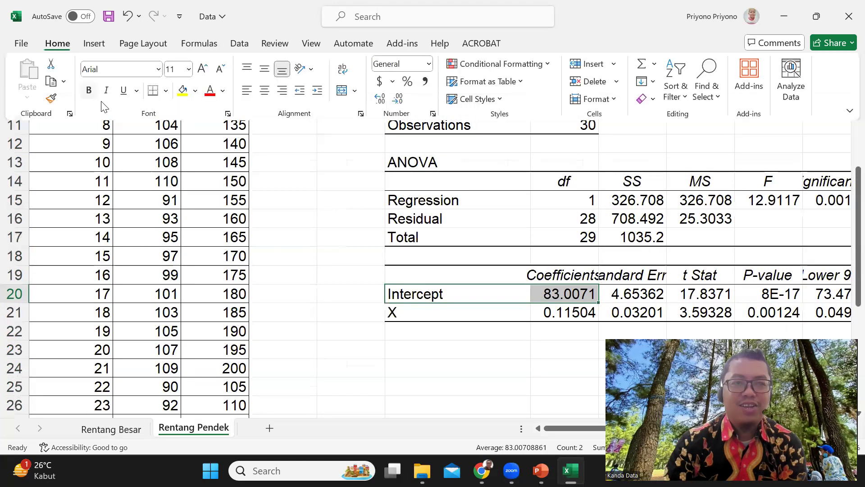
pyautogui.click(182, 91)
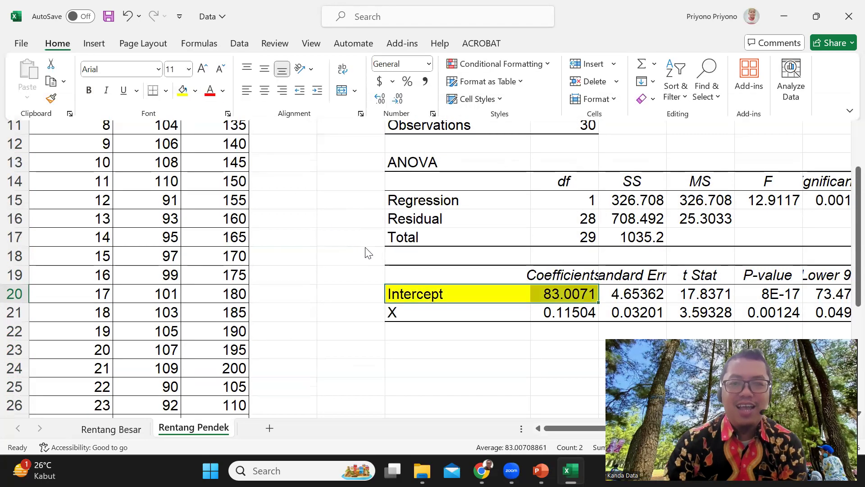
pyautogui.click(505, 345)
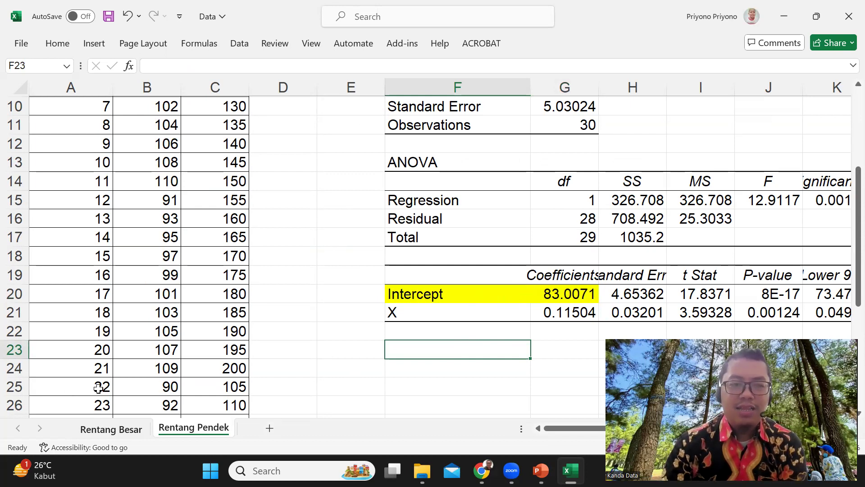
# - Compare the Rentang Pendek Intercept with the highlighted Intercept coefficient on the Rentang Besar sheet
pyautogui.click(110, 429)
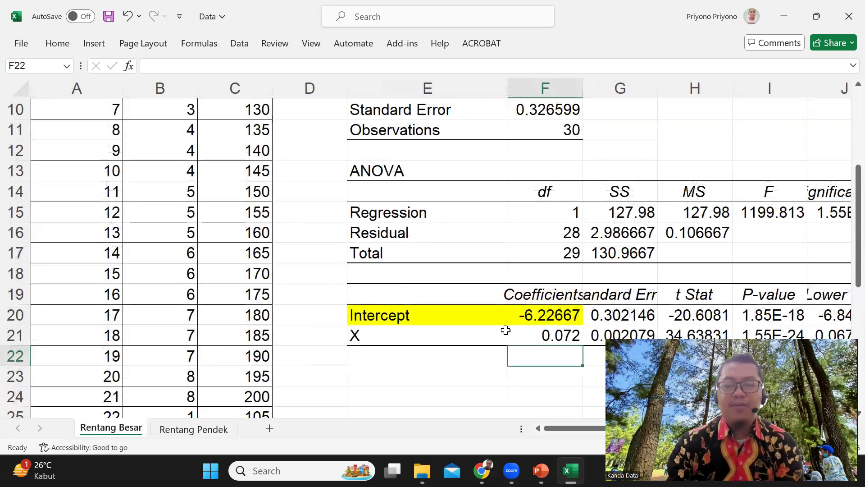